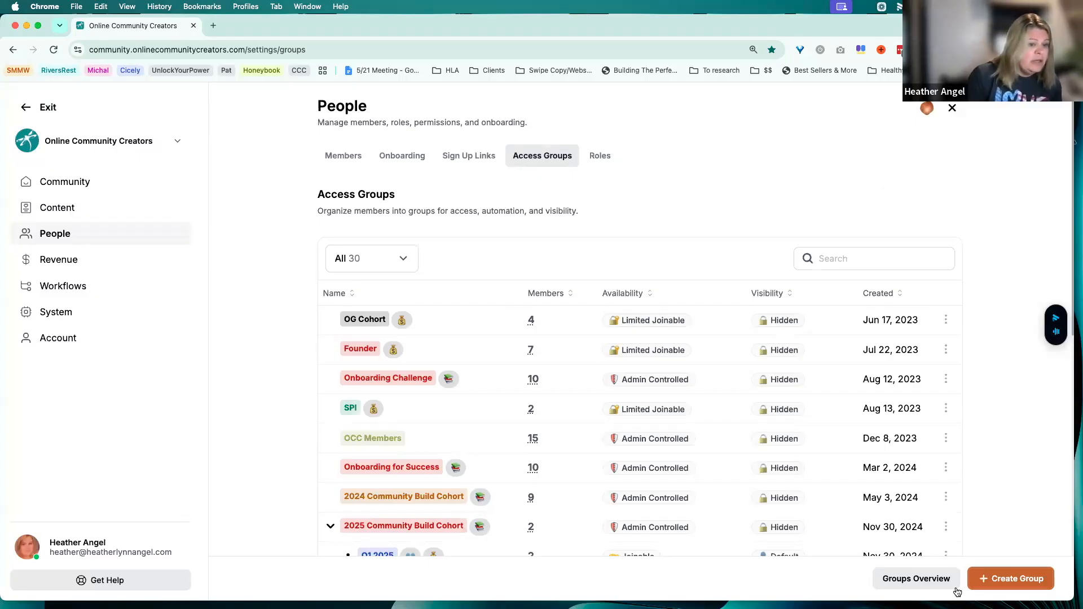
# Start a new access group and name it Retention
pyautogui.click(1008, 587)
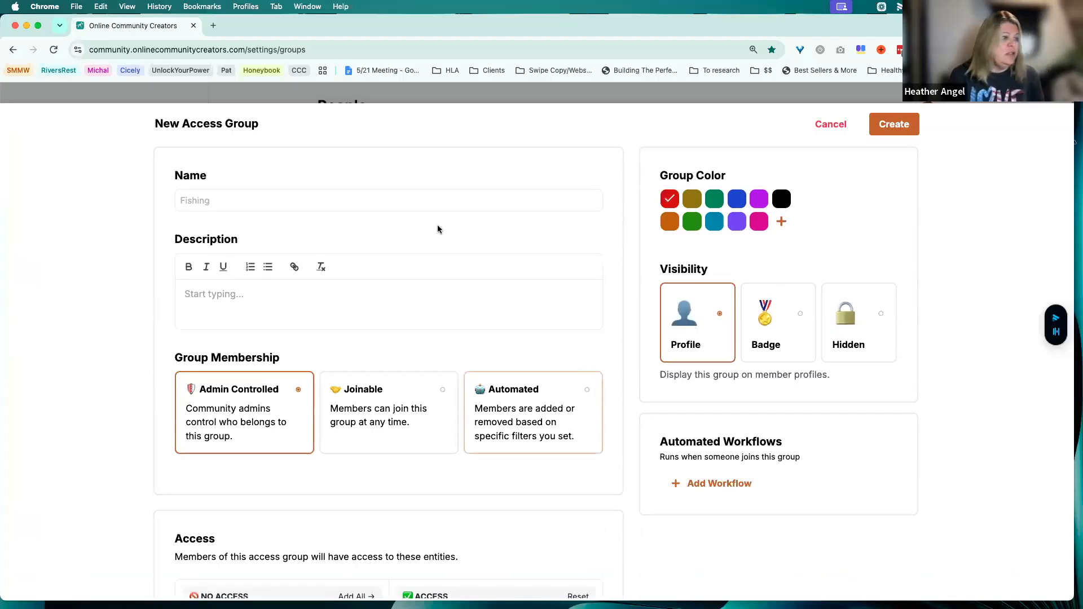
pyautogui.click(331, 208)
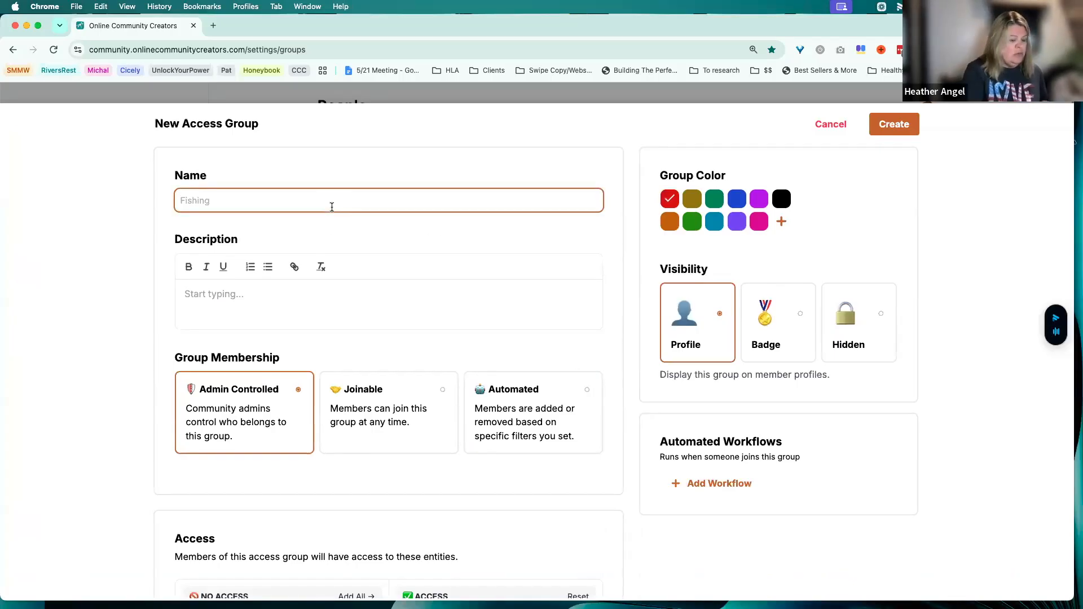
pyautogui.write('Retention')
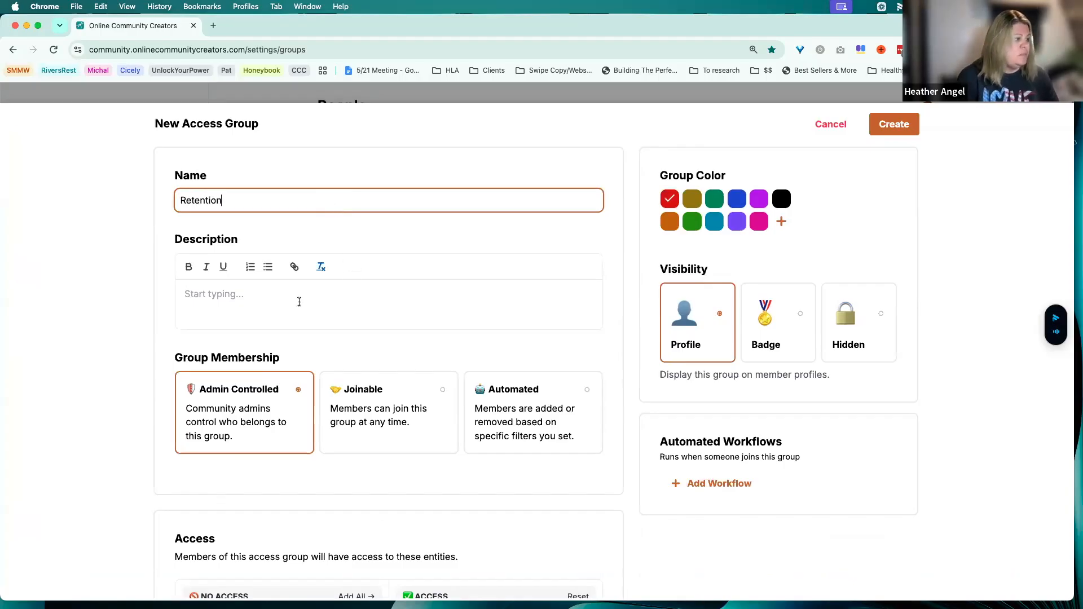
# Set the group membership to Automated and apply the Slipping Away filter template
pyautogui.scroll(-3, 299, 422)
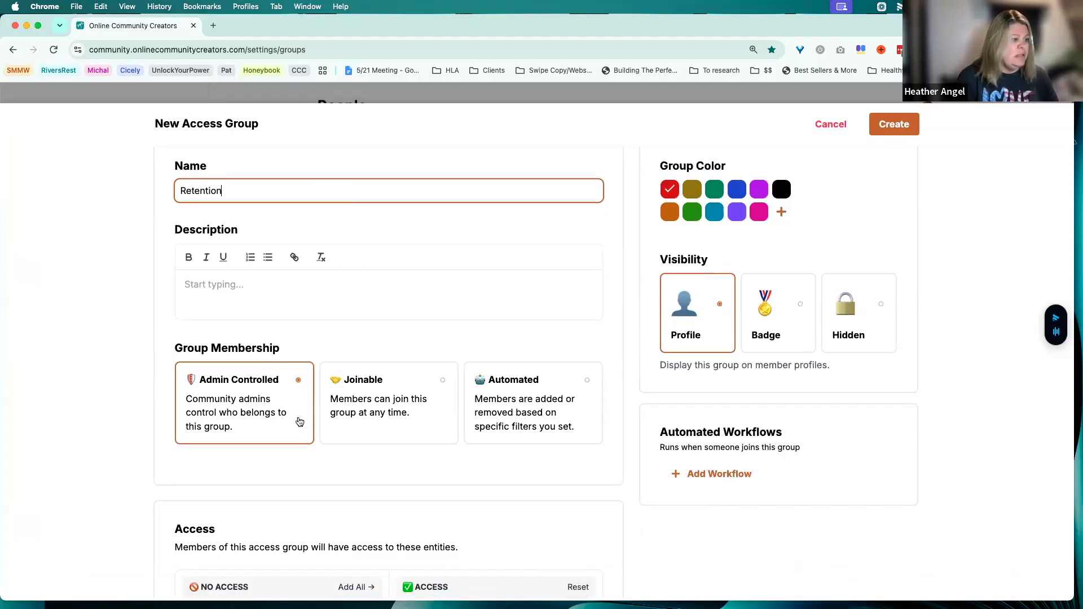
pyautogui.scroll(-3, 299, 422)
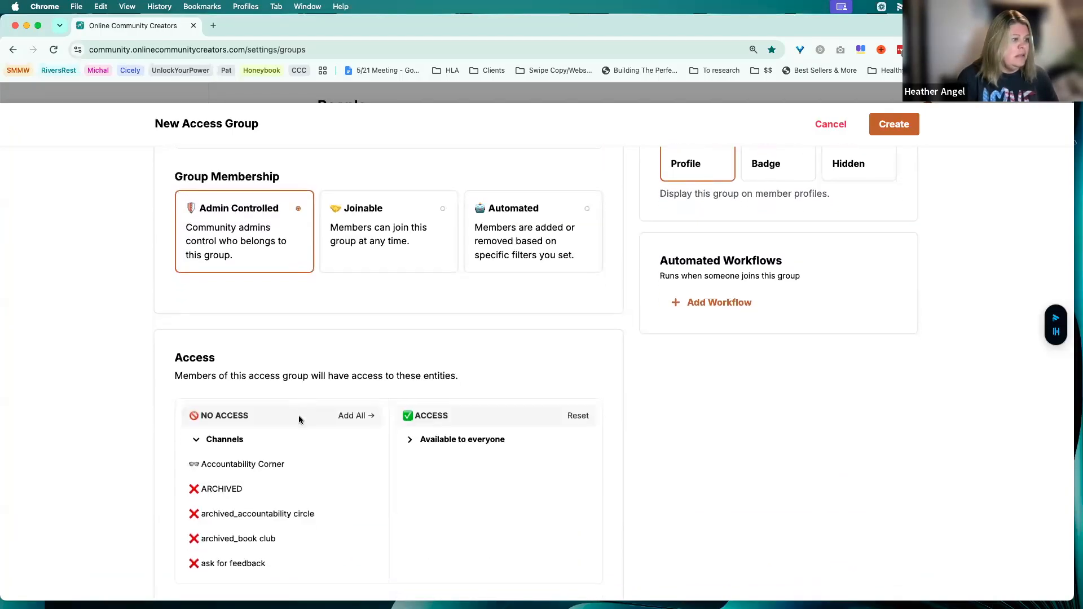
pyautogui.click(536, 257)
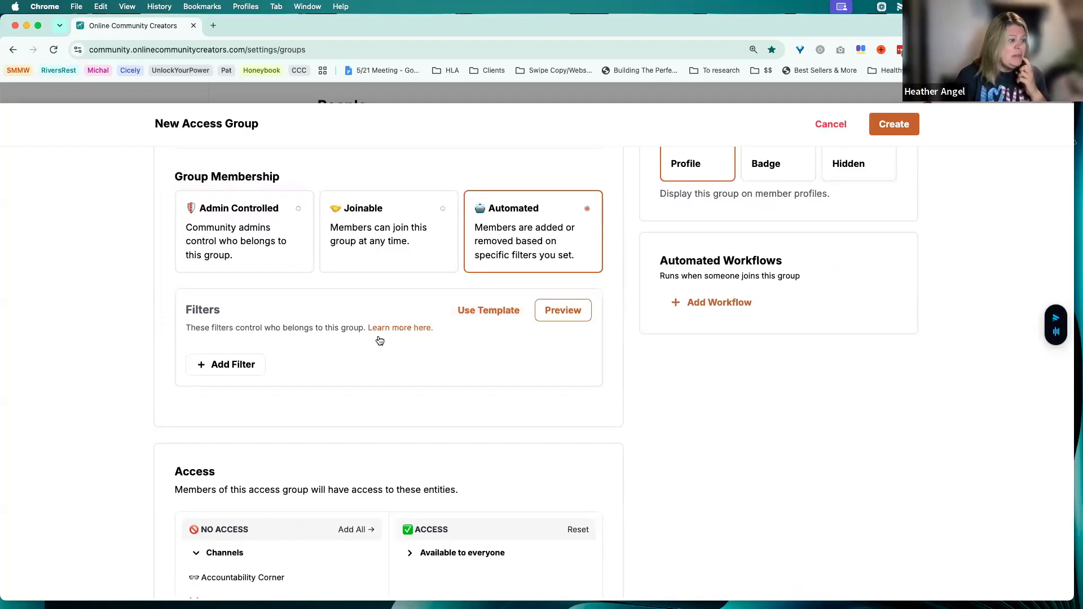
pyautogui.click(491, 315)
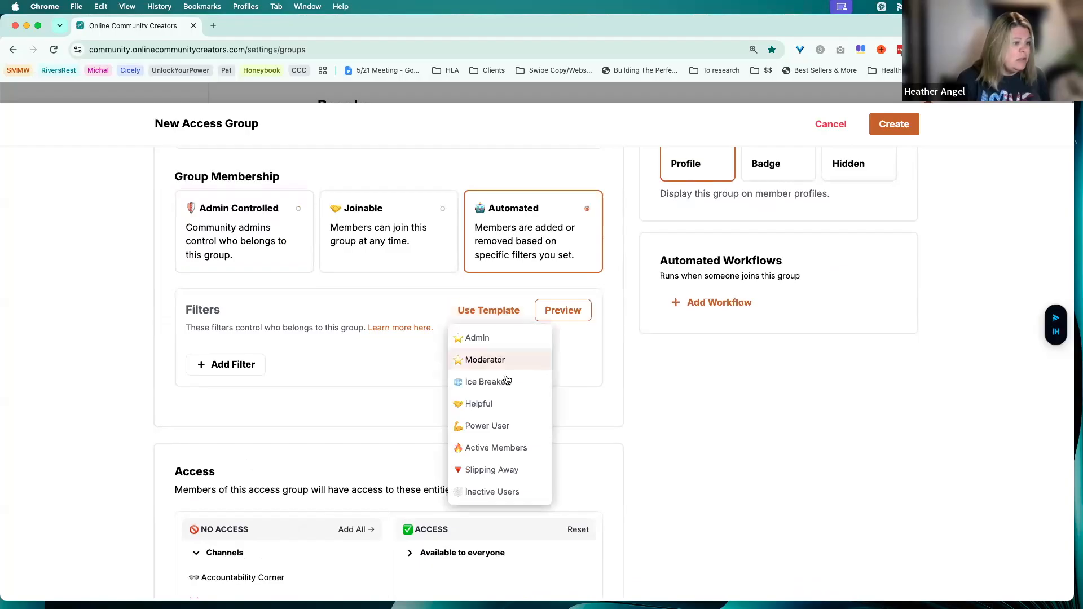
pyautogui.click(492, 472)
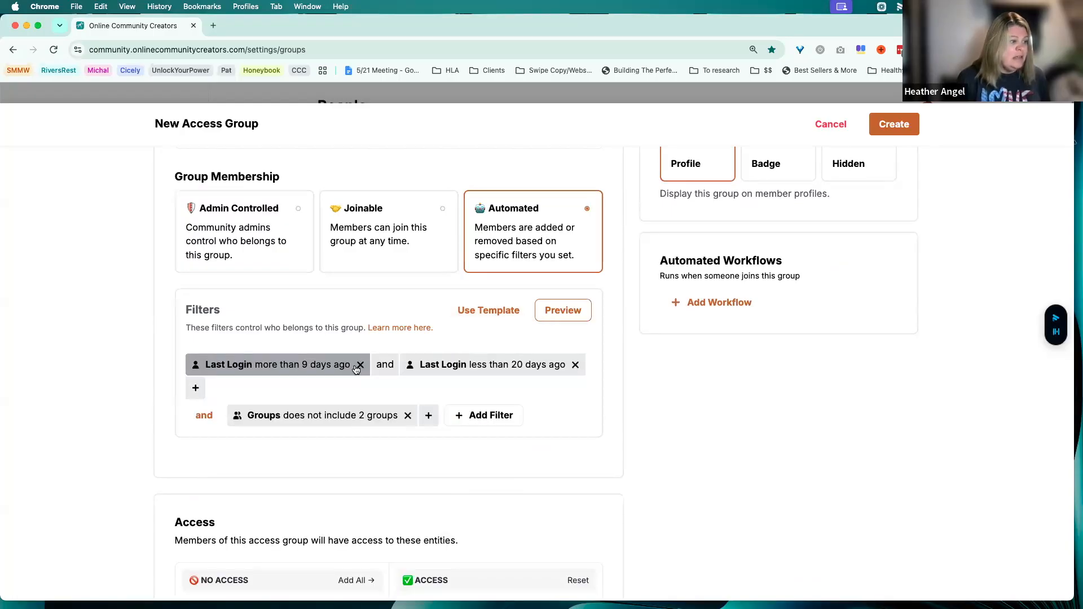
# Set the first Last Login filter to more than 20 days ago
pyautogui.click(330, 365)
pyautogui.click(254, 440)
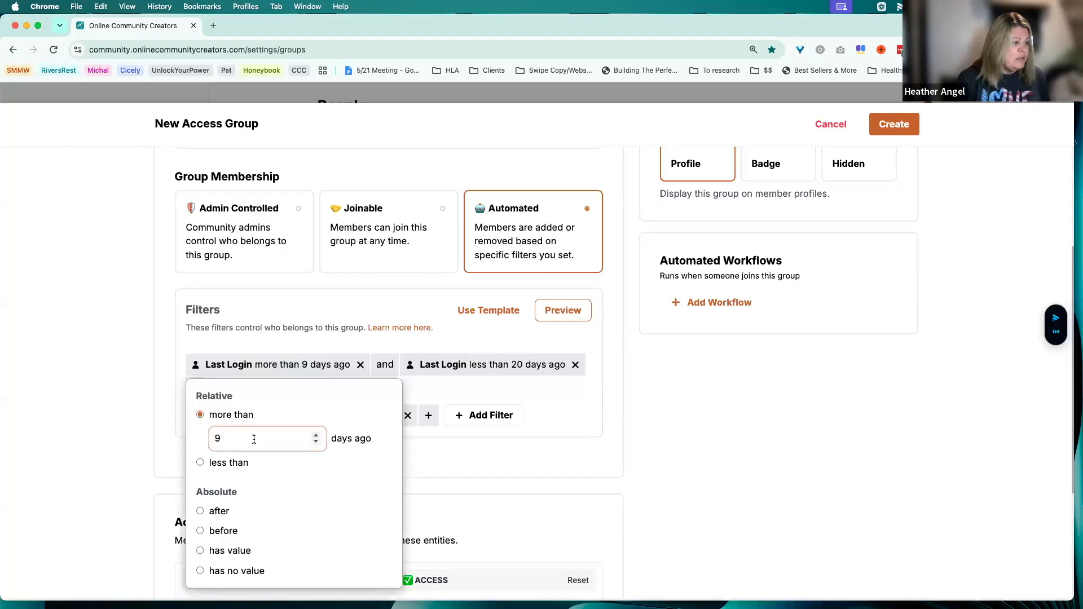
pyautogui.click(225, 440)
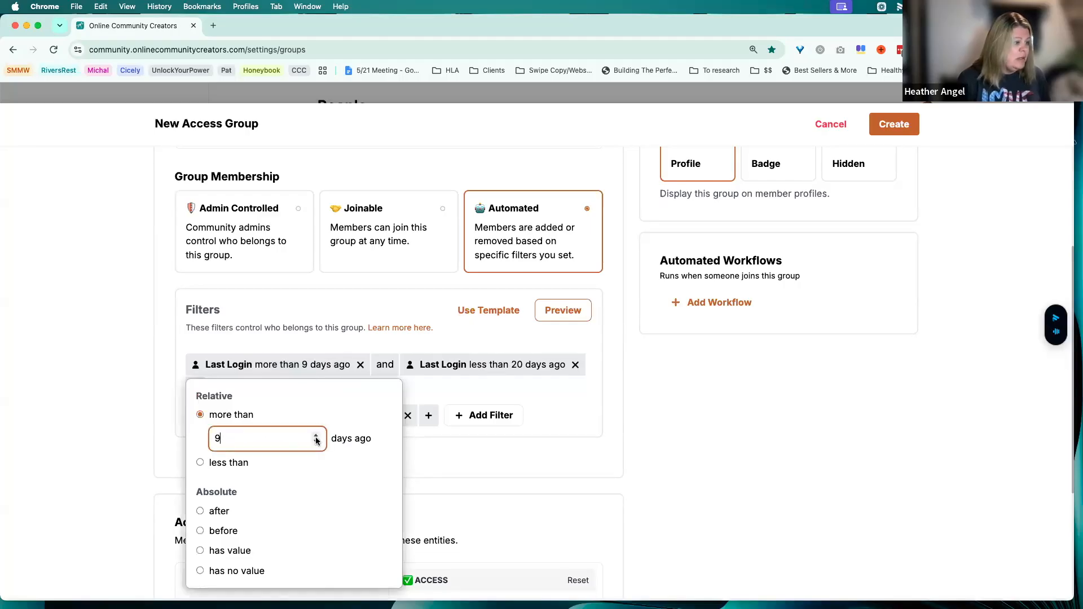
pyautogui.click(316, 437)
pyautogui.click(315, 436)
pyautogui.click(315, 436)
pyautogui.click(315, 436)
pyautogui.click(315, 436)
pyautogui.click(316, 443)
pyautogui.click(316, 444)
pyautogui.click(315, 443)
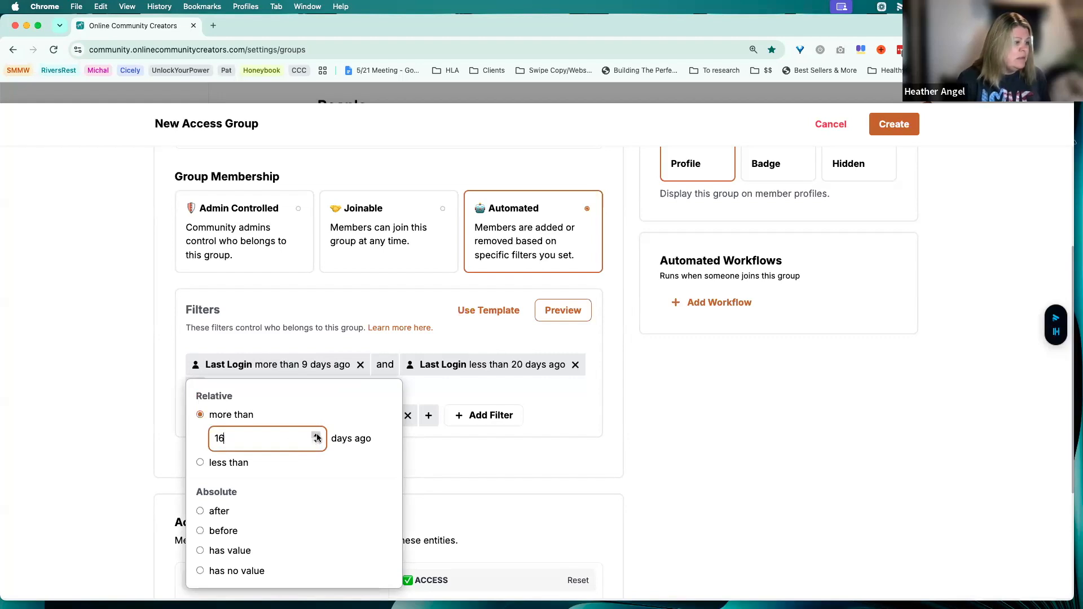
pyautogui.click(317, 436)
pyautogui.click(516, 398)
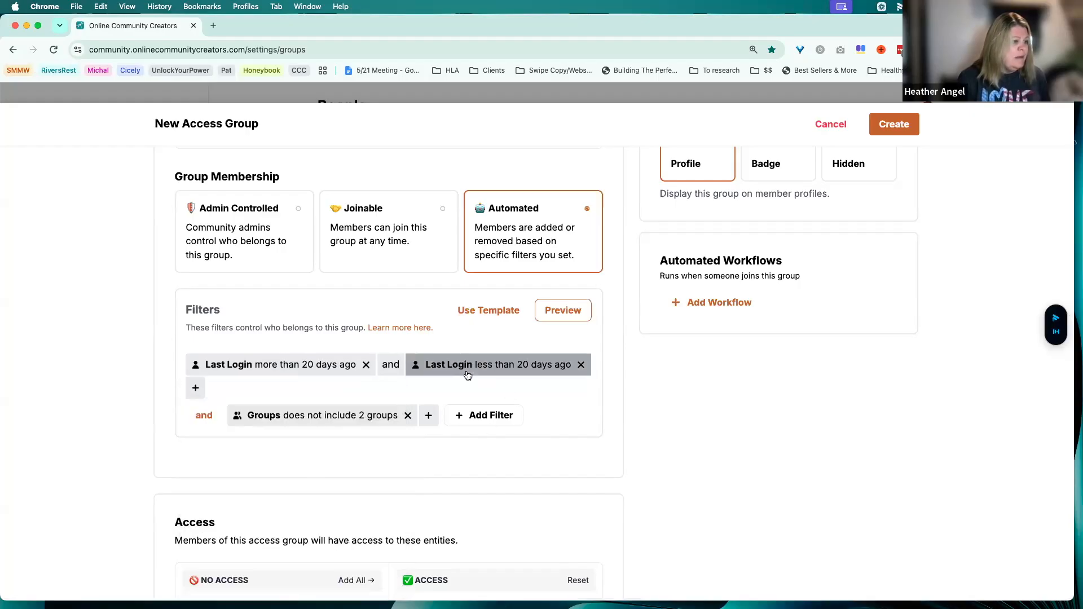
# Set the second Last Login filter to less than 30 days ago
pyautogui.click(540, 363)
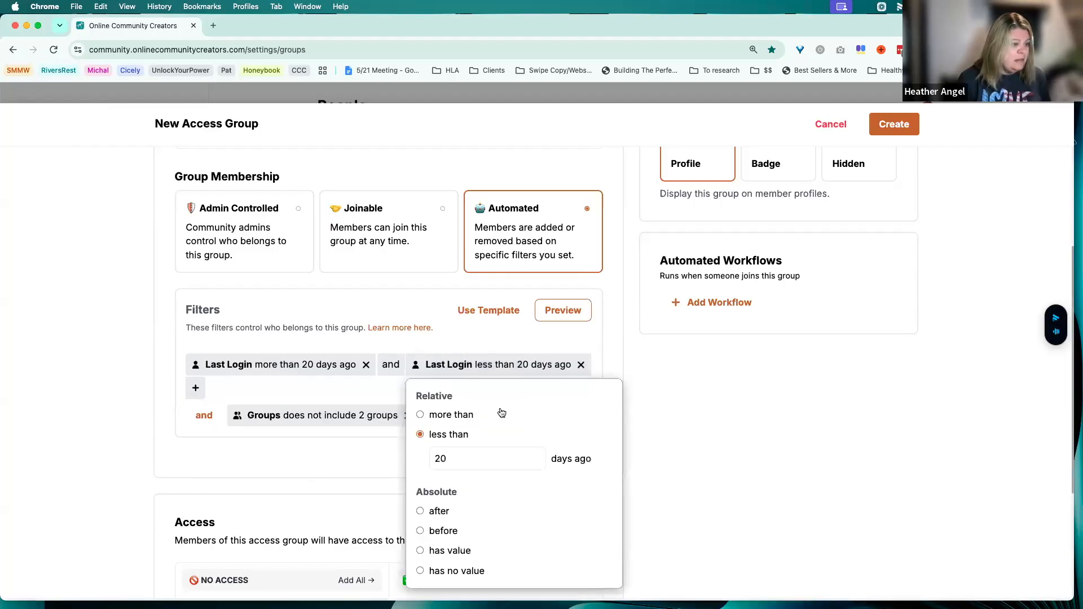
pyautogui.doubleClick(535, 455)
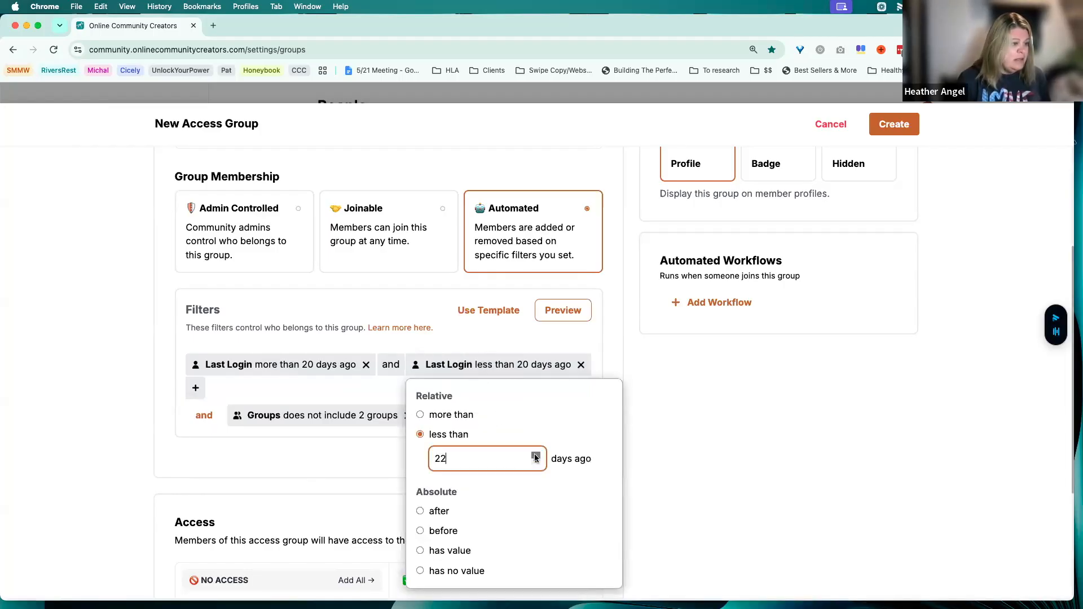
pyautogui.doubleClick(535, 455)
pyautogui.click(444, 330)
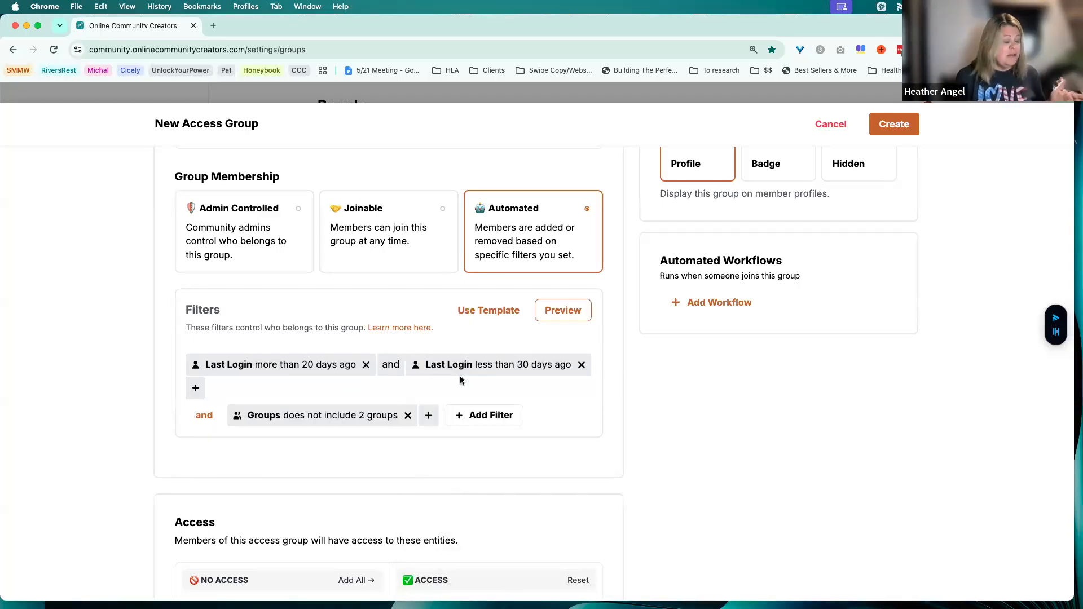
# Check which groups the Groups filter excludes and set the access group's visibility to Hidden
pyautogui.click(363, 419)
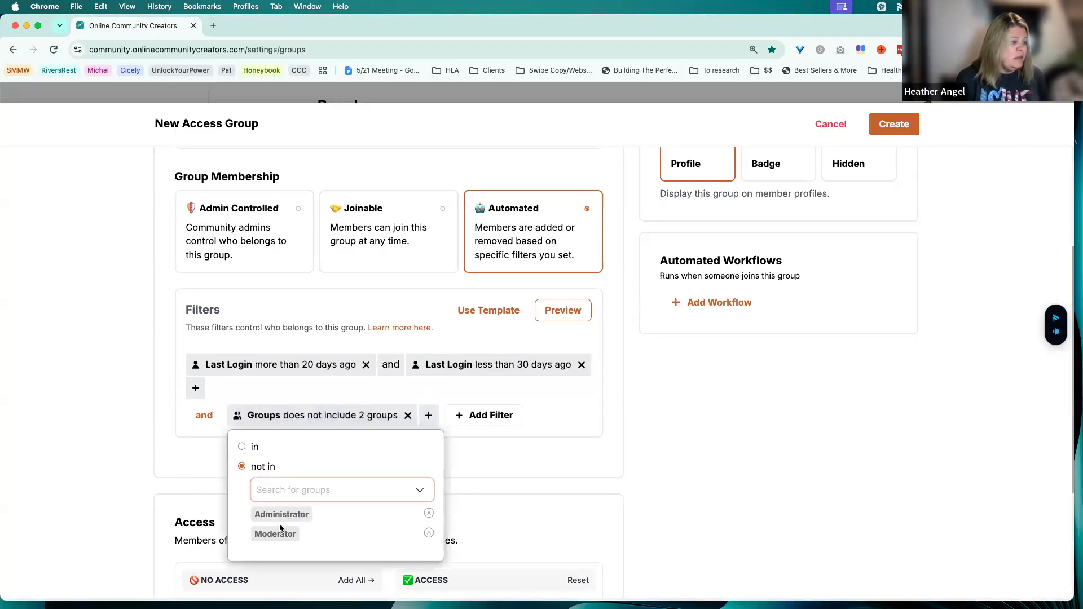
pyautogui.click(497, 458)
pyautogui.scroll(-5, 496, 457)
pyautogui.scroll(6, 497, 457)
pyautogui.scroll(1, 767, 247)
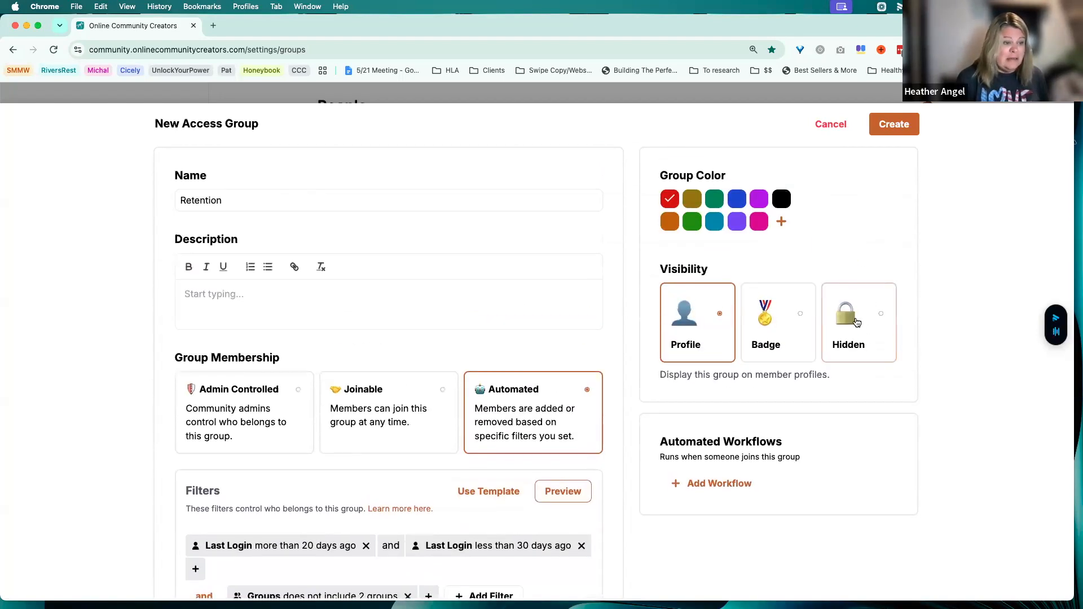
pyautogui.click(857, 323)
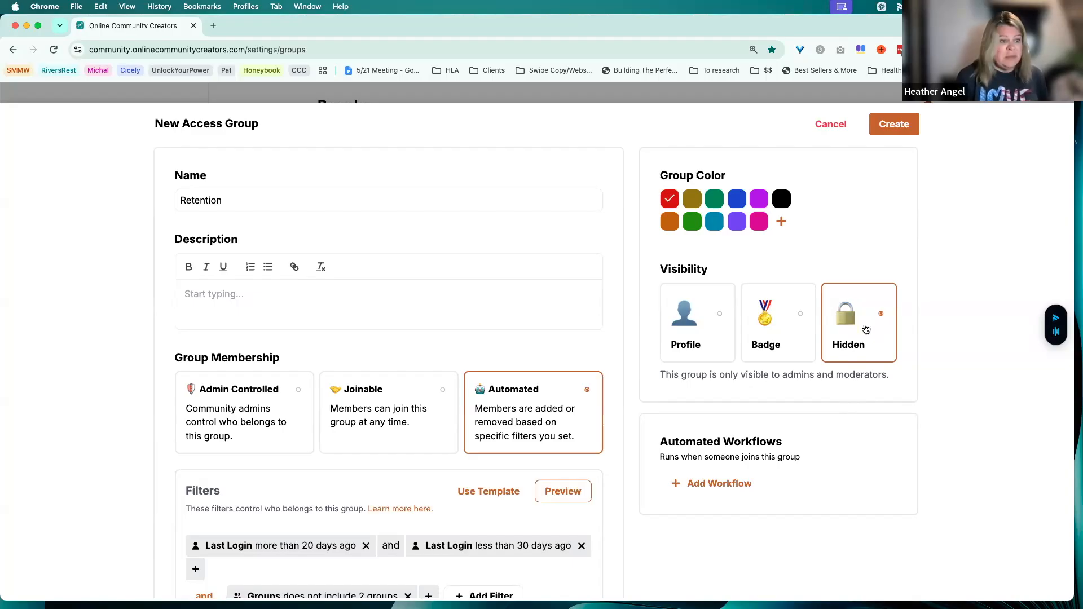
# Rename the new access group as Slipping Away
pyautogui.click(723, 484)
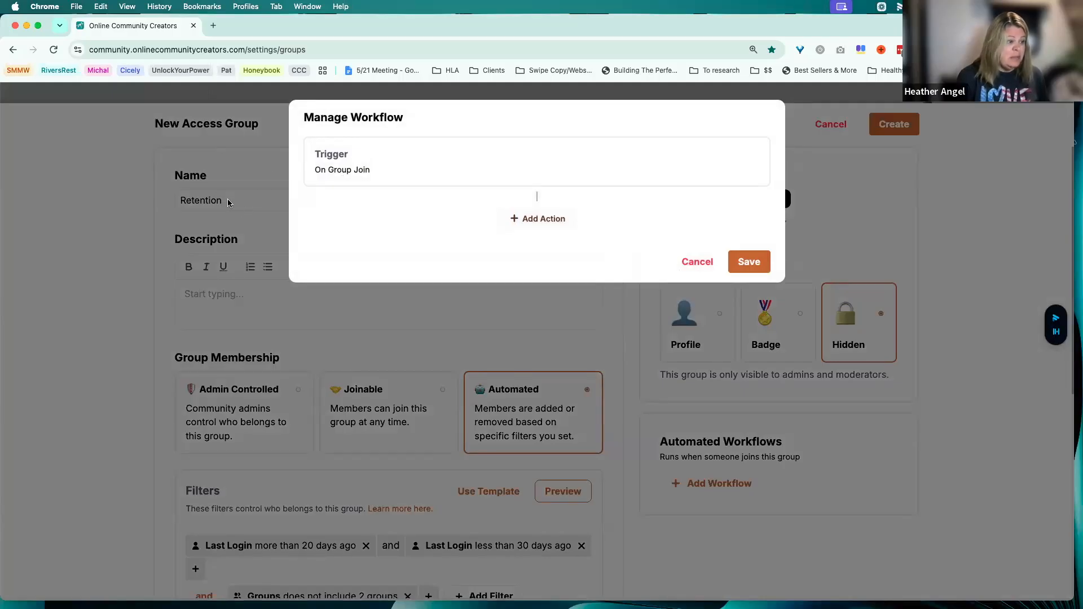
pyautogui.click(698, 262)
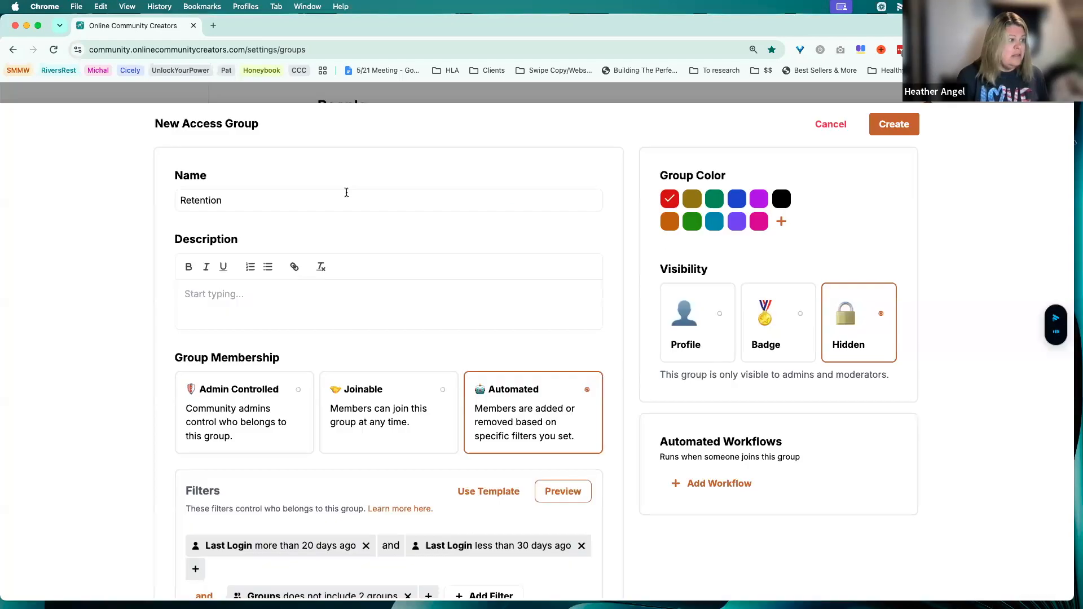
pyautogui.click(233, 201)
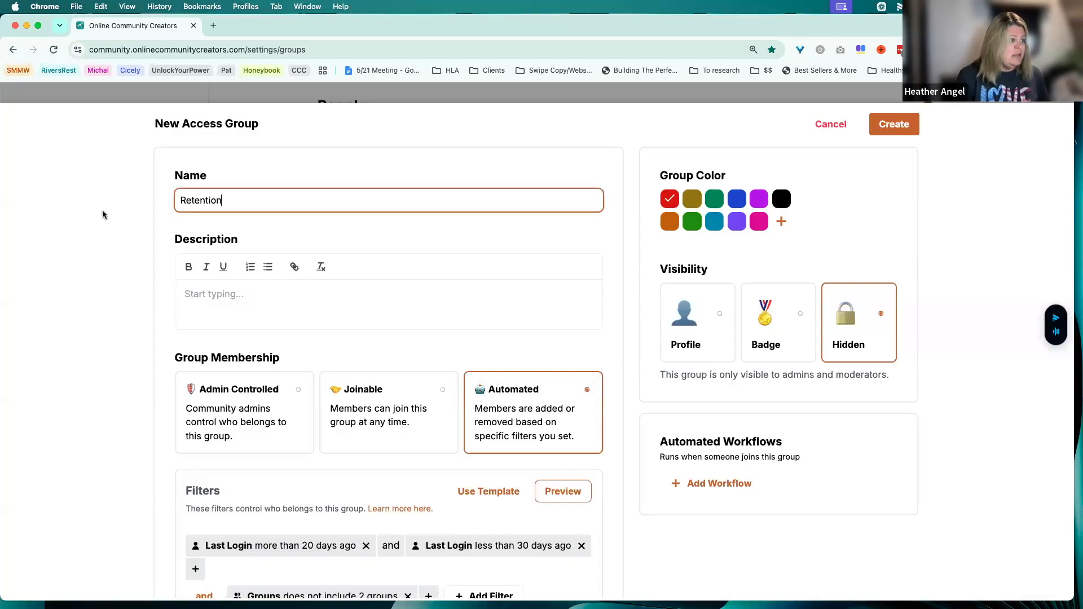
pyautogui.doubleClick(199, 200)
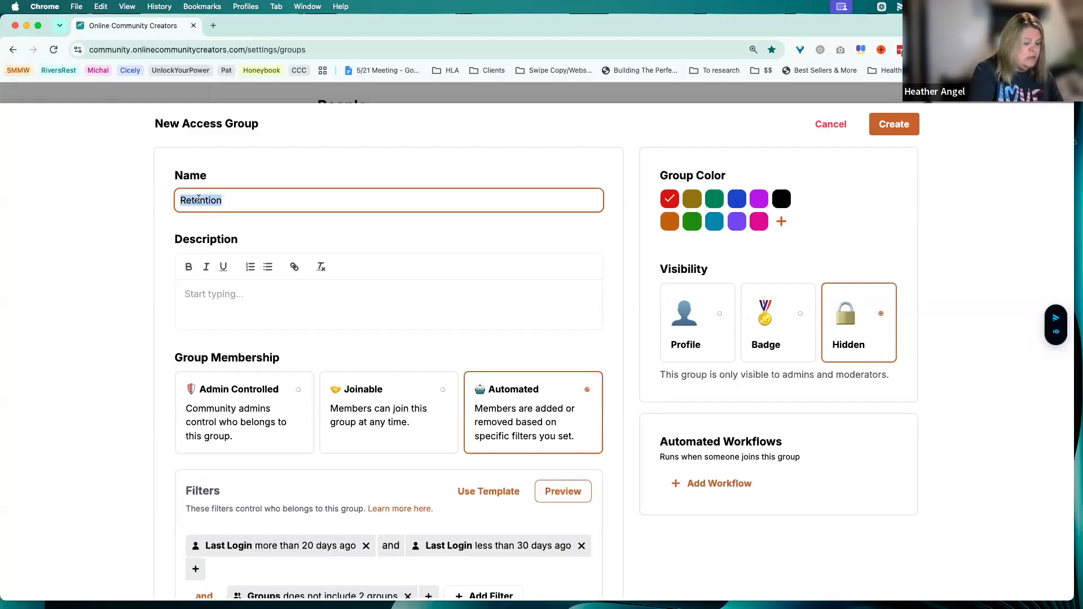
pyautogui.write('Sli')
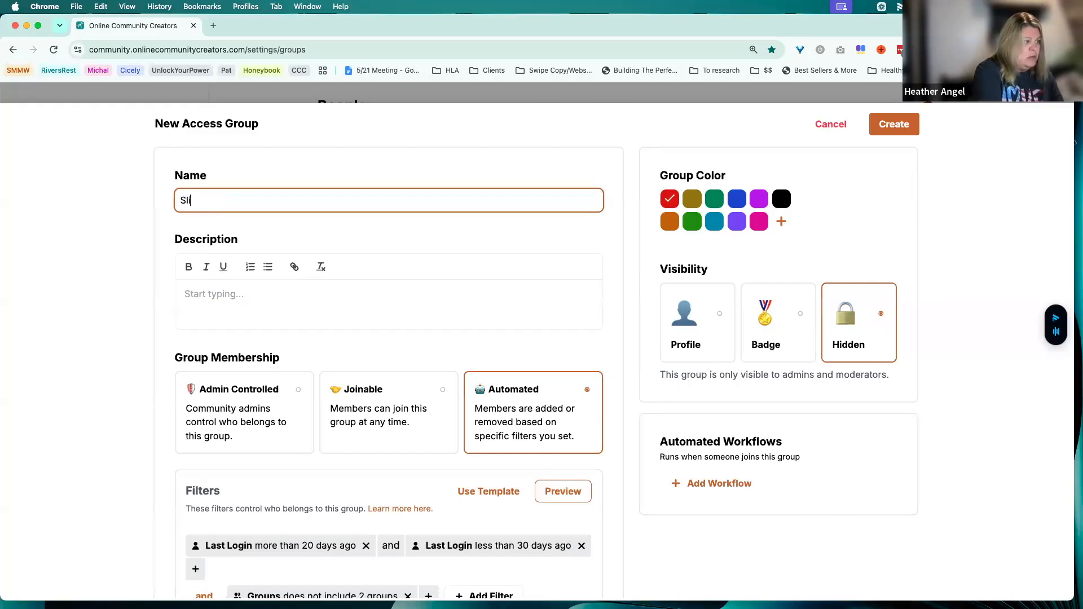
pyautogui.write('pping Away')
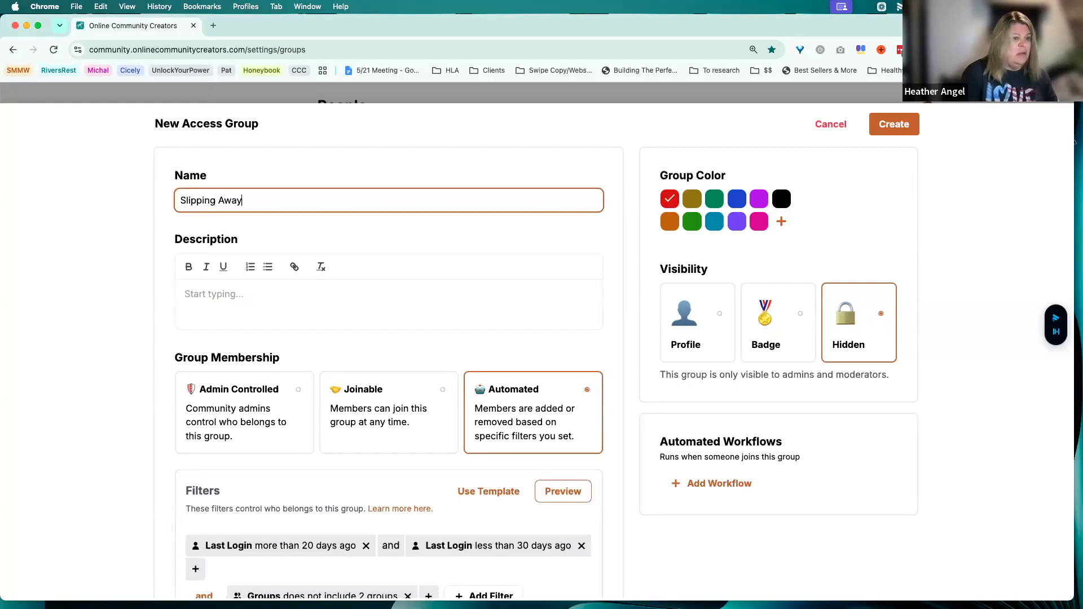
# Add an automated workflow for group joins with a Send DM action
pyautogui.click(714, 482)
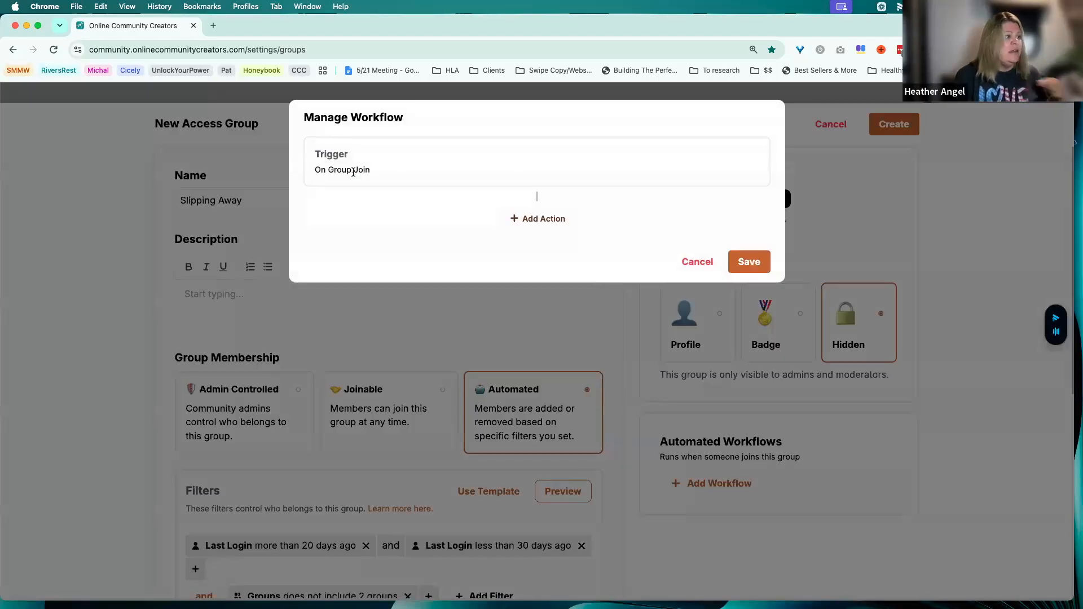
pyautogui.click(550, 220)
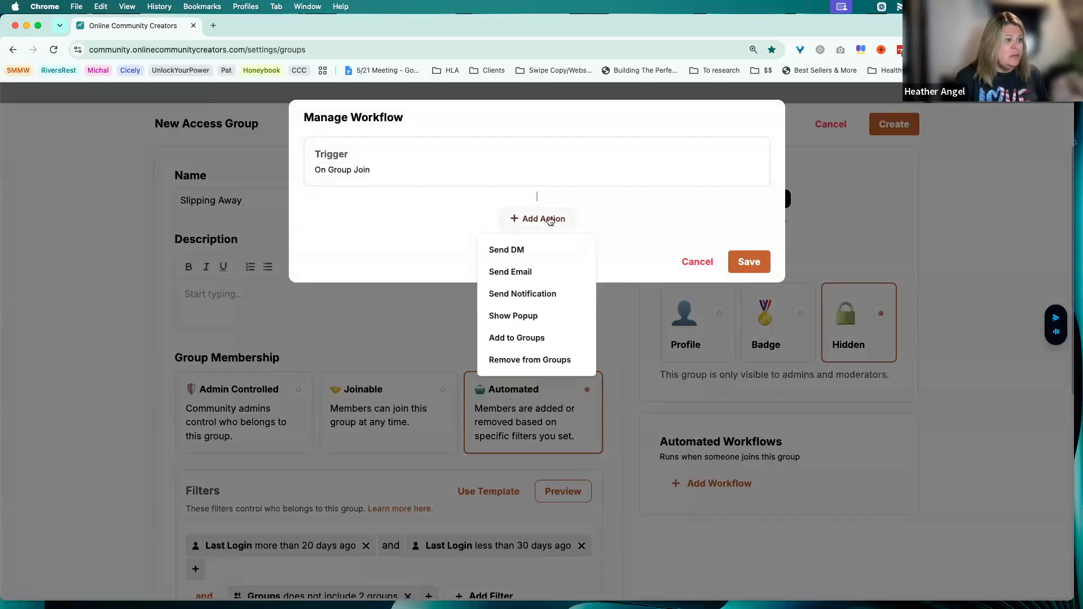
pyautogui.click(522, 251)
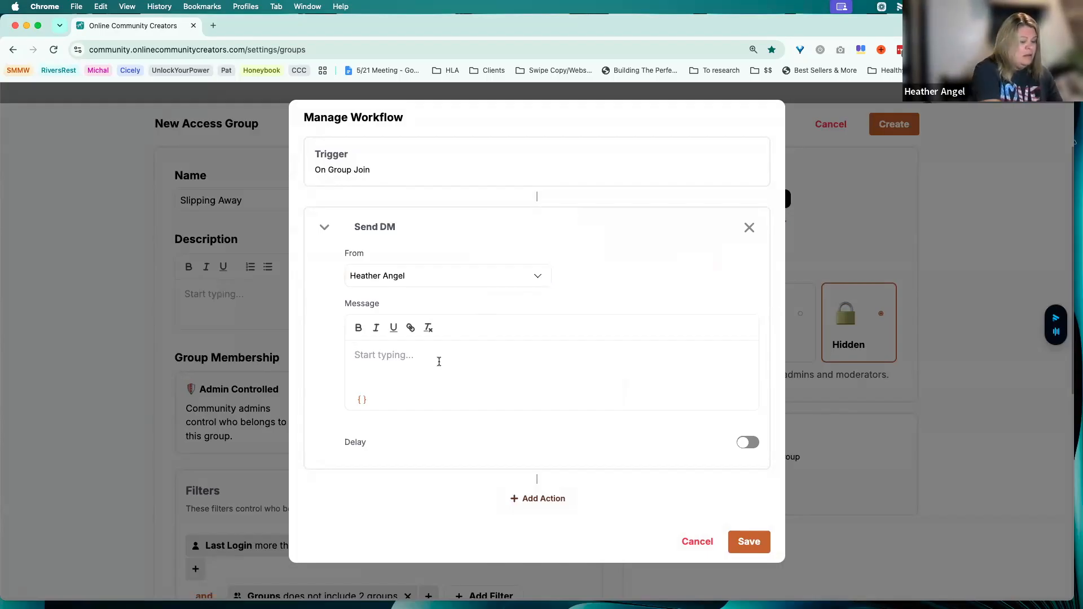
# Write the DM message "Miss seeing you... hope everything is okay. Please let me know how I can support you."
pyautogui.write('Miss seeing you')
pyautogui.press('BackSpace')
pyautogui.press('BackSpace')
pyautogui.press('BackSpace')
pyautogui.write('seeing you')
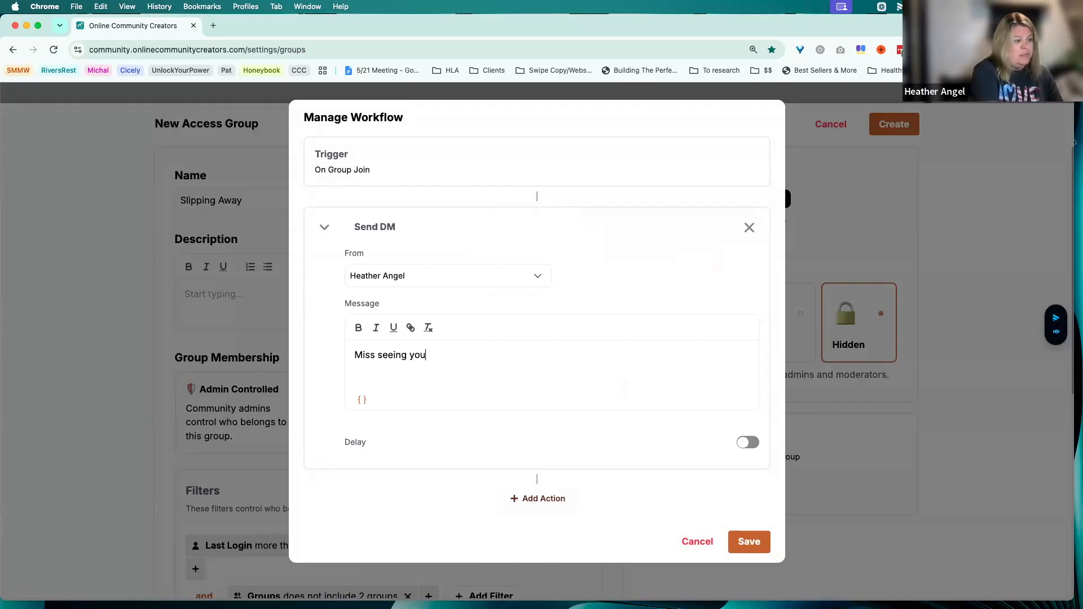
pyautogui.write('... hope everything is okay. Please ')
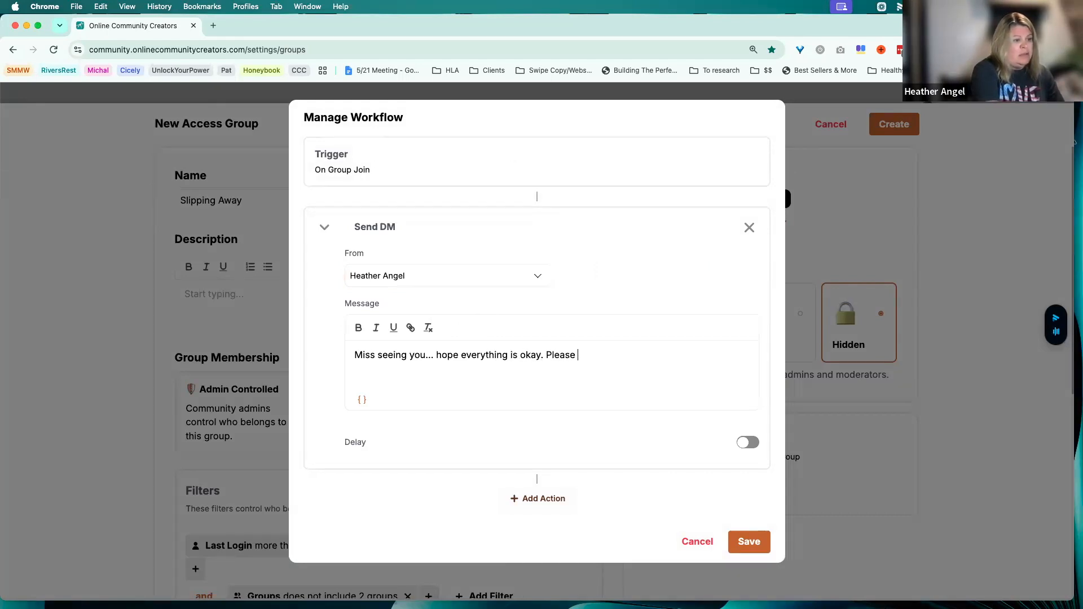
pyautogui.write('let me know how')
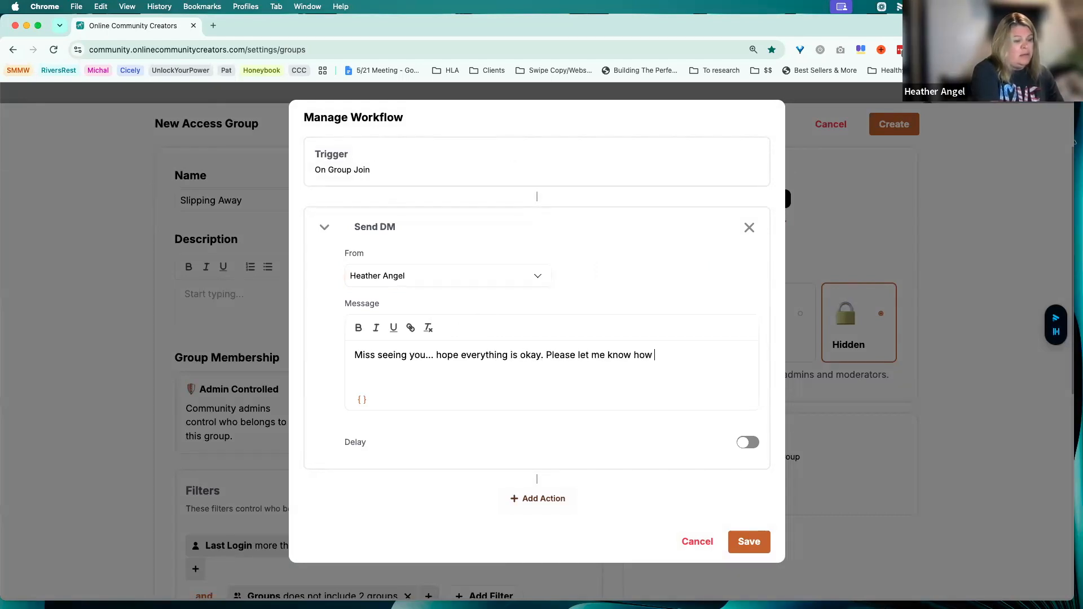
pyautogui.write(' I can u')
pyautogui.write('upport you.')
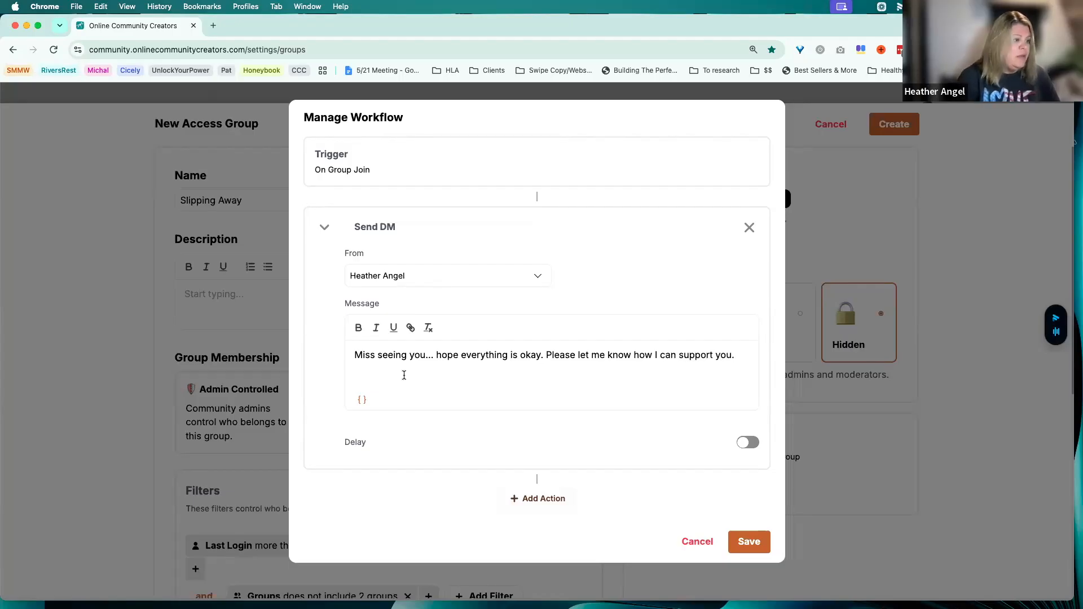
# Replace the ellipsis after "Miss seeing you" in the DM message with a comma and the {{member.firstName}} variable
pyautogui.doubleClick(427, 356)
pyautogui.press('BackSpace')
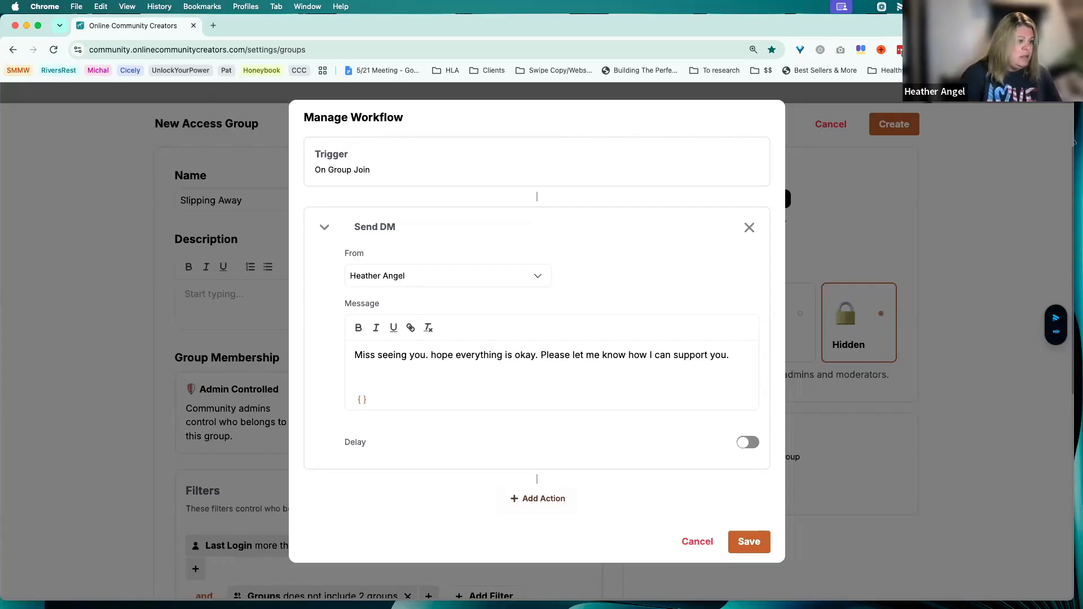
pyautogui.press('BackSpace')
pyautogui.write(',')
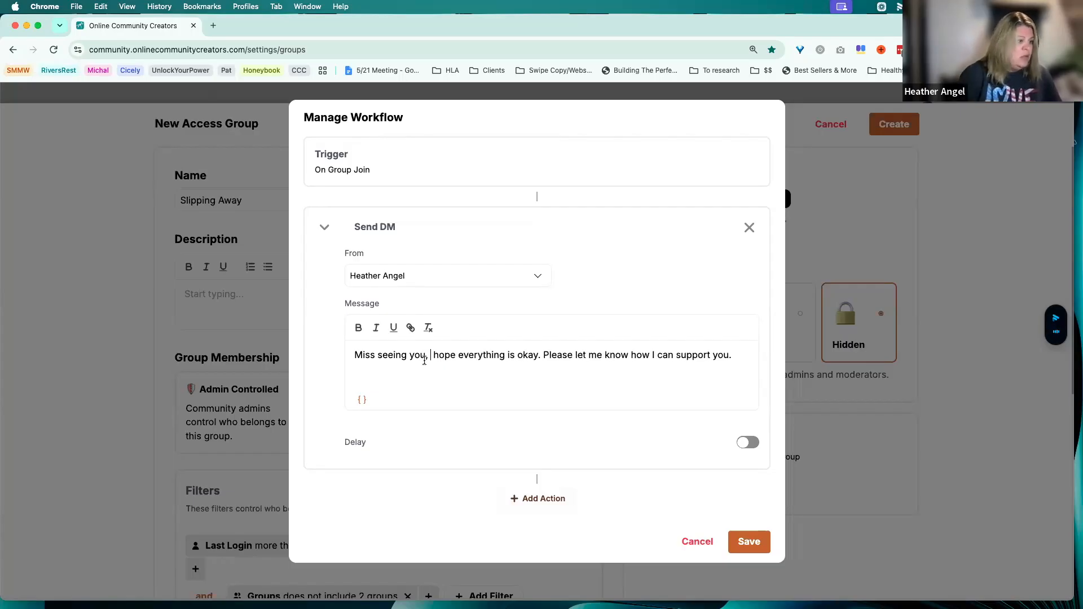
pyautogui.click(362, 400)
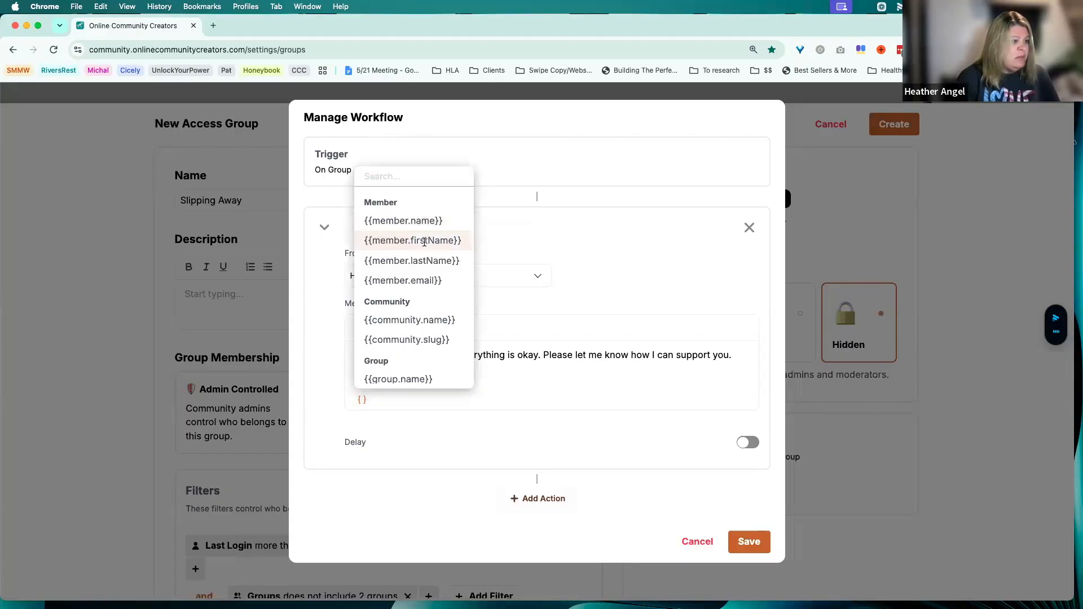
pyautogui.click(424, 241)
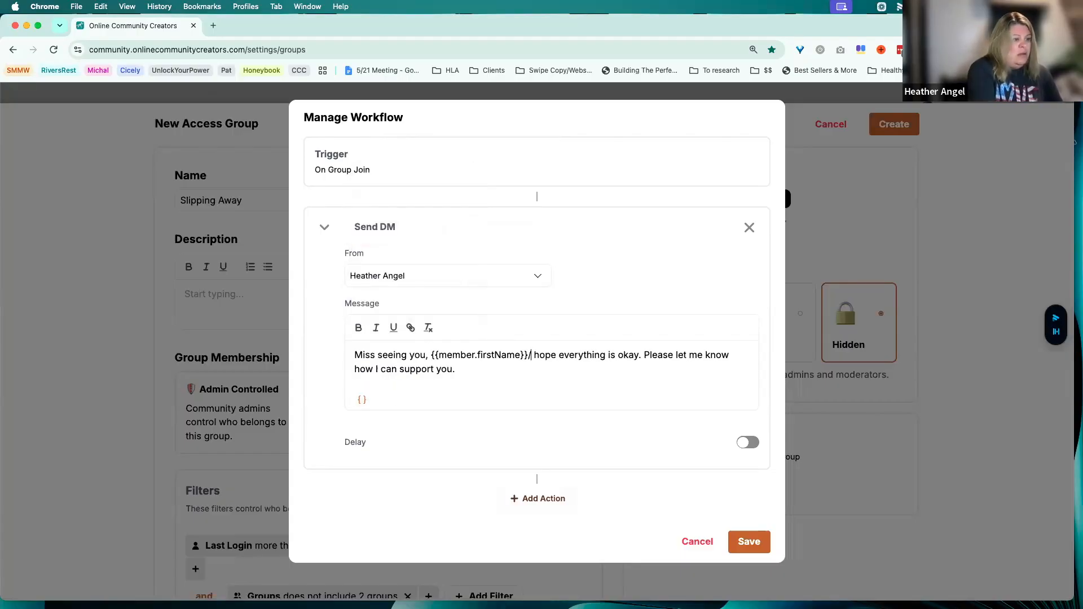
# End the DM's first sentence with a period after the name variable and capitalize "Hope" in the following sentence
pyautogui.write('.')
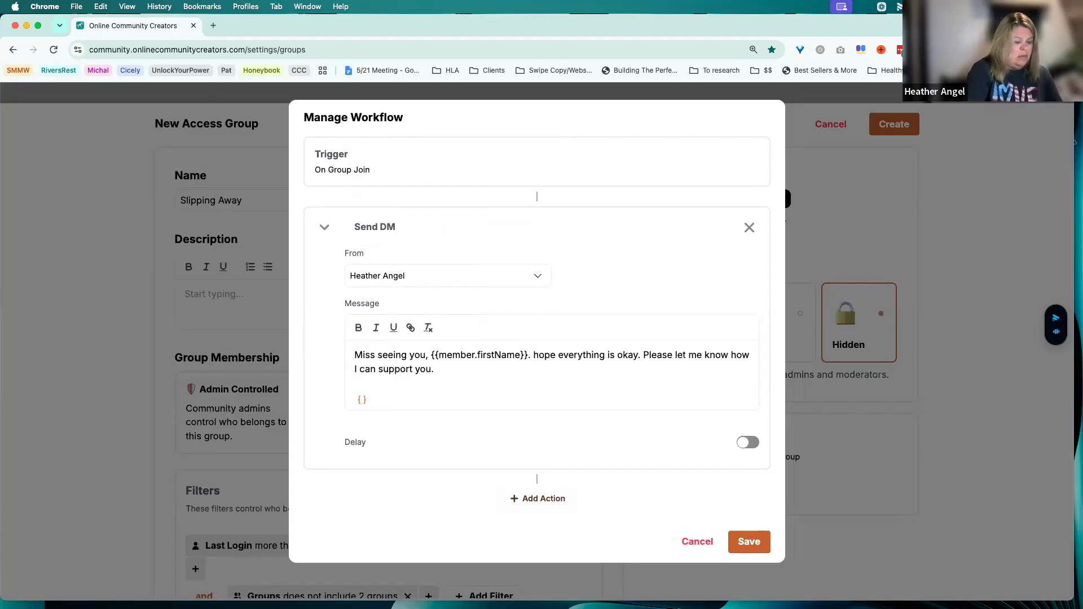
pyautogui.press('Right')
pyautogui.press('Right')
pyautogui.press('BackSpace')
pyautogui.write('H')
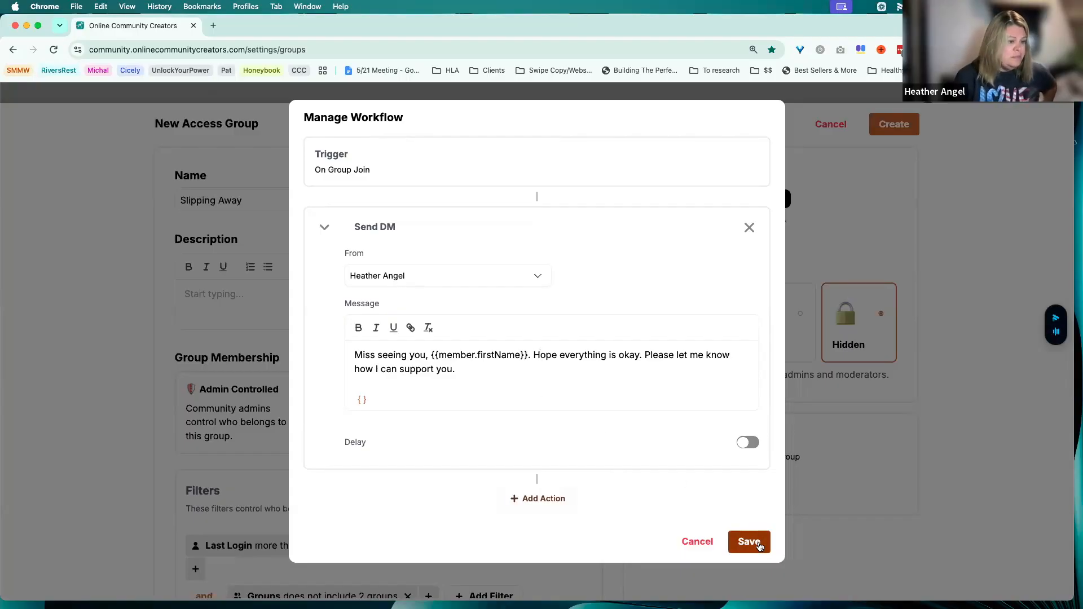
# Add a Send Email action to the workflow with the subject "How can I support you?"
pyautogui.click(544, 497)
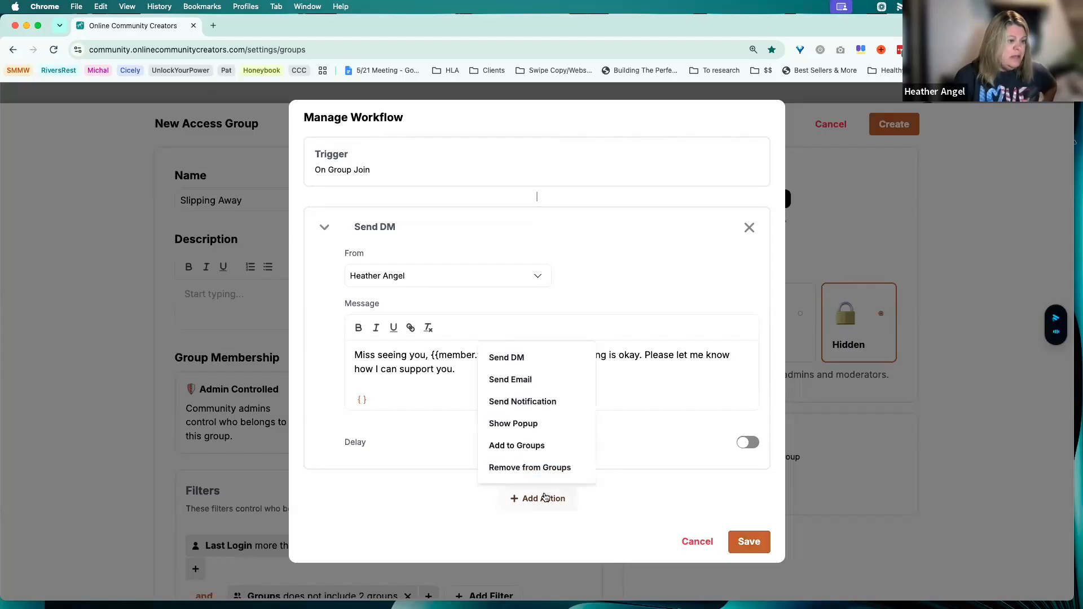
pyautogui.click(532, 380)
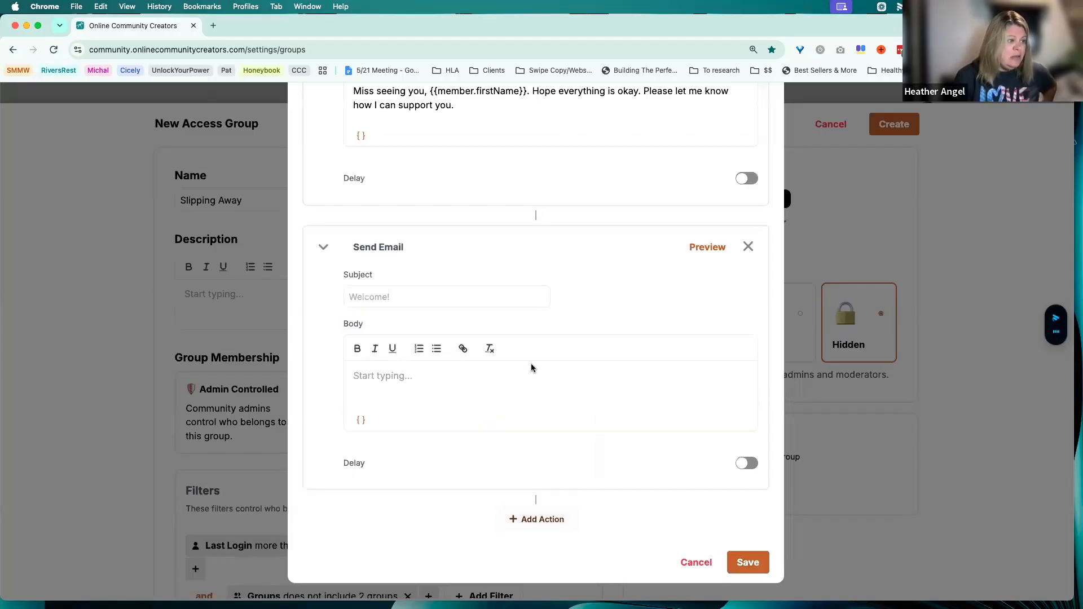
pyautogui.click(401, 292)
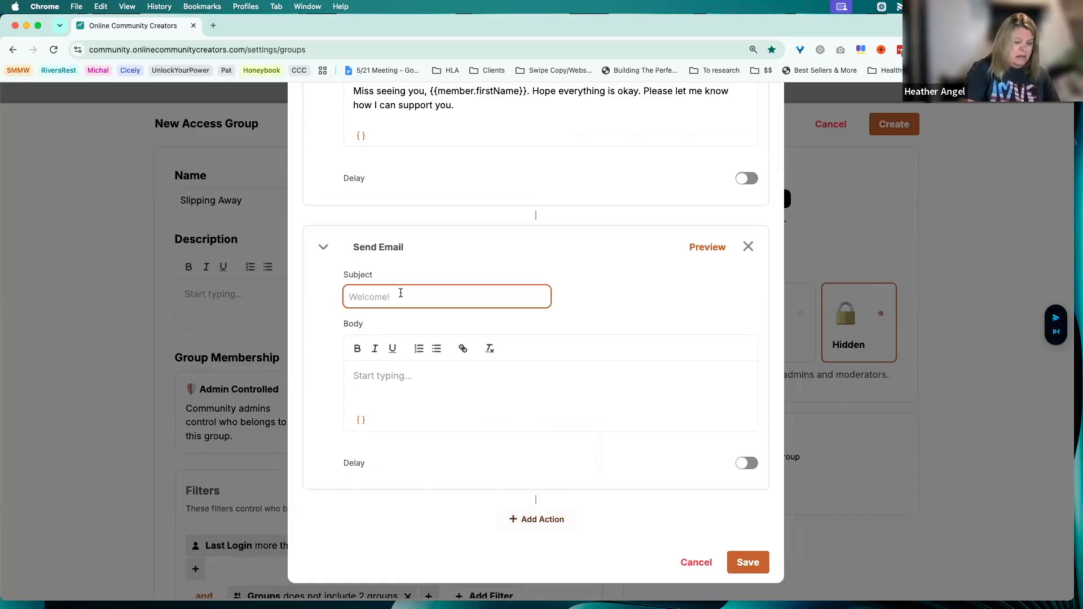
pyautogui.write('How Can')
pyautogui.press('BackSpace')
pyautogui.press('BackSpace')
pyautogui.press('BackSpace')
pyautogui.write('ccan I')
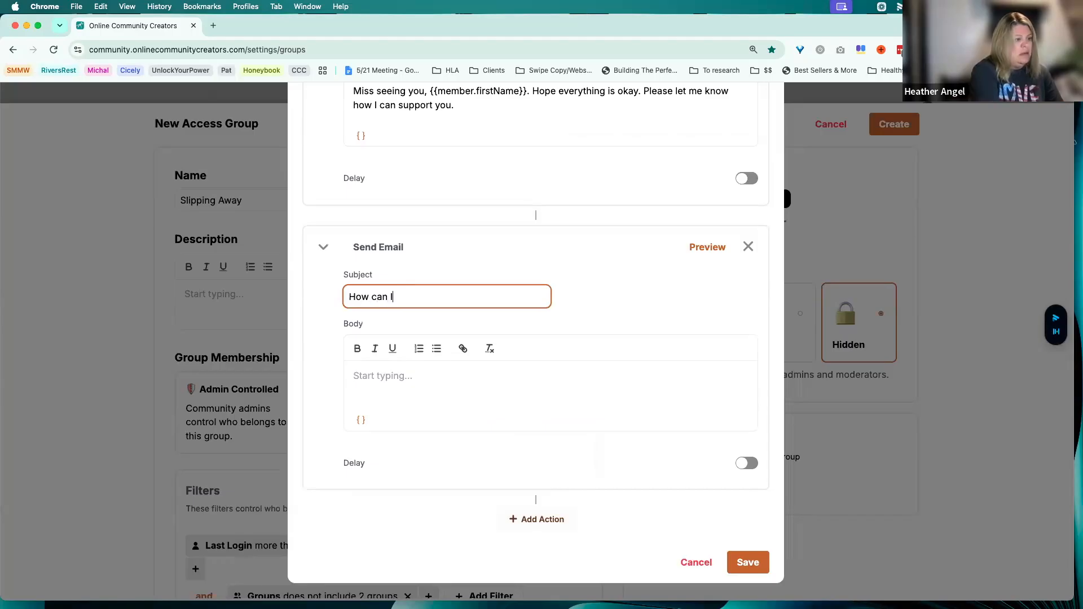
pyautogui.write(' support you?')
# Start the email body with "Miss seeing you in the community," followed by the {{member.firstName}} variable
pyautogui.click(384, 382)
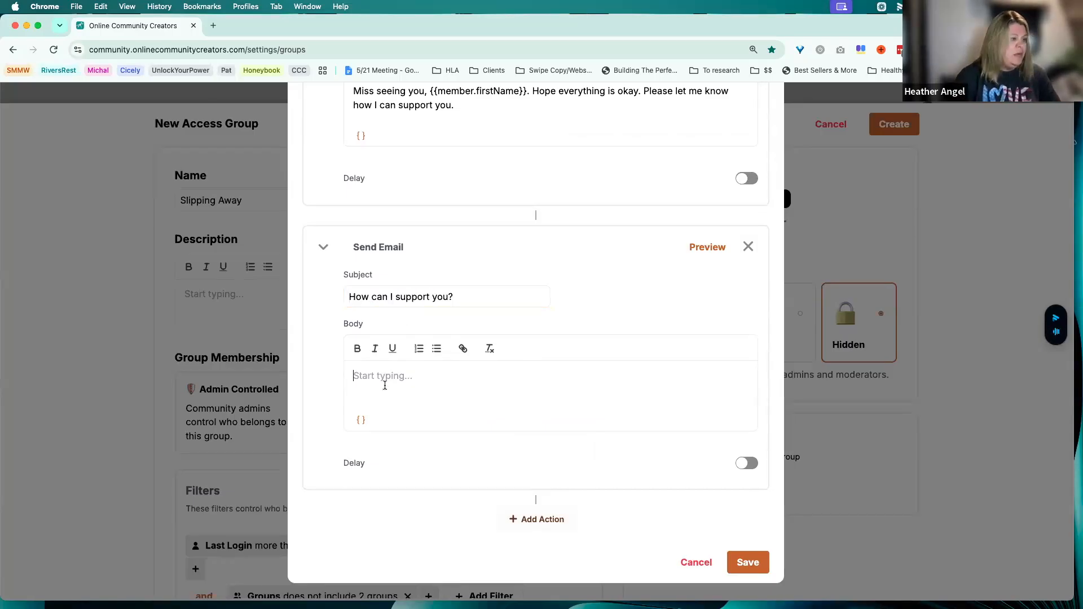
pyautogui.write('Miss ')
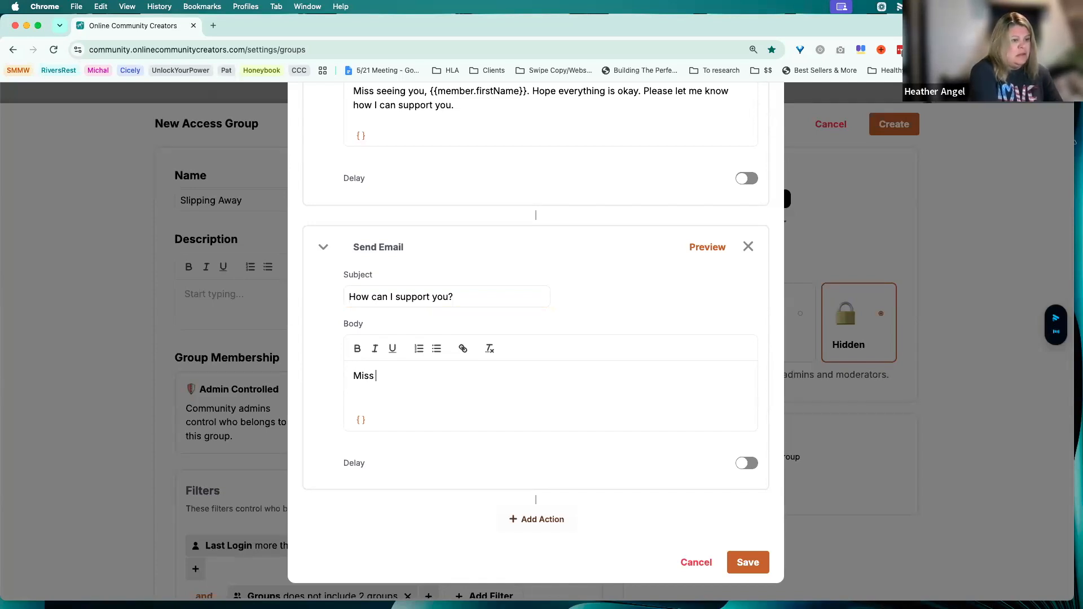
pyautogui.write('seeing you')
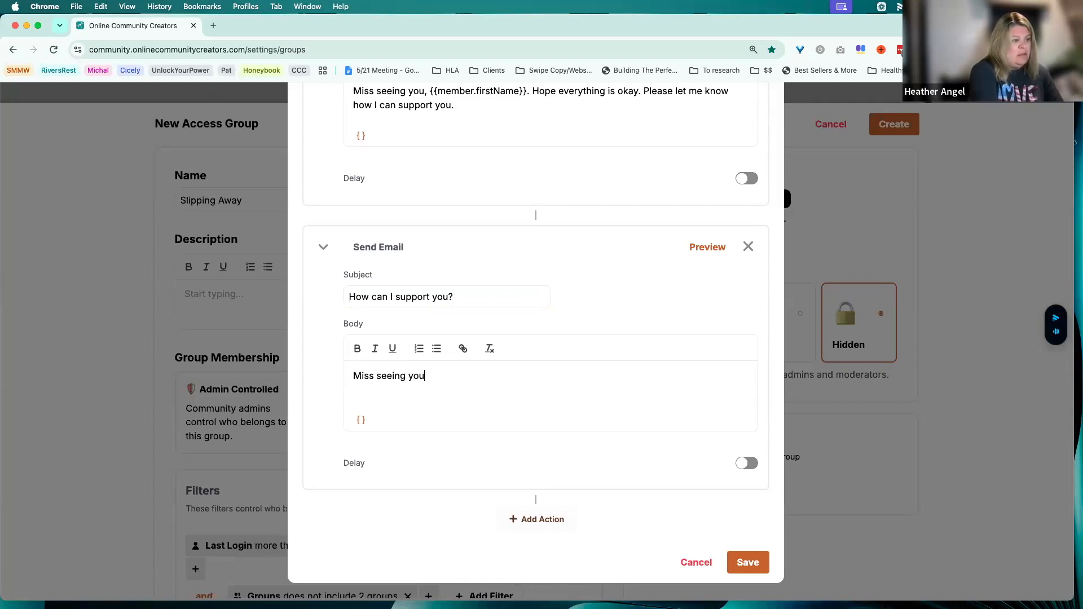
pyautogui.write(' in the commun')
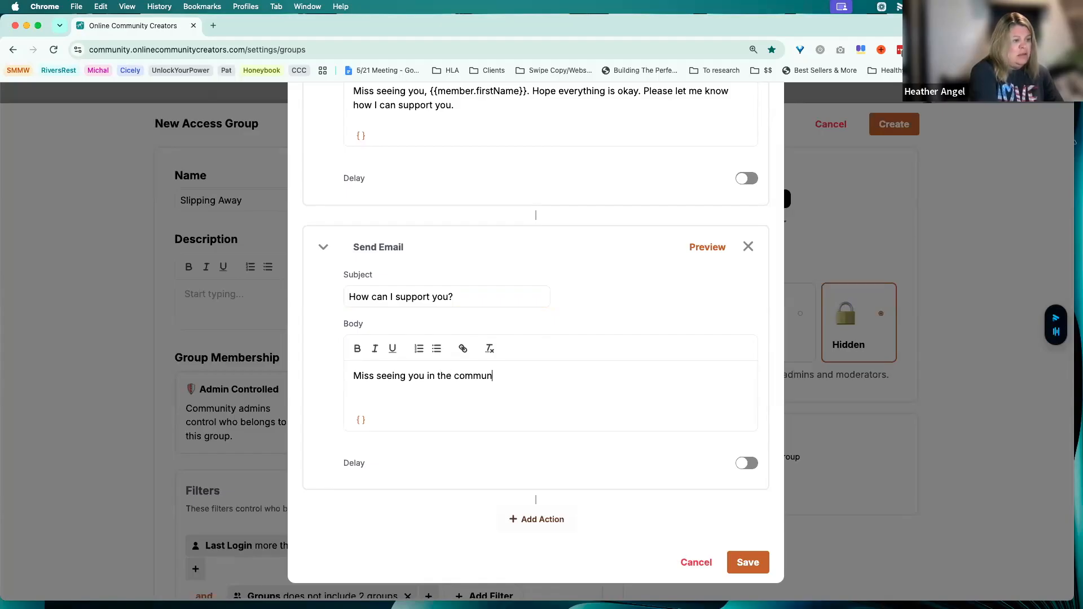
pyautogui.write('ity,')
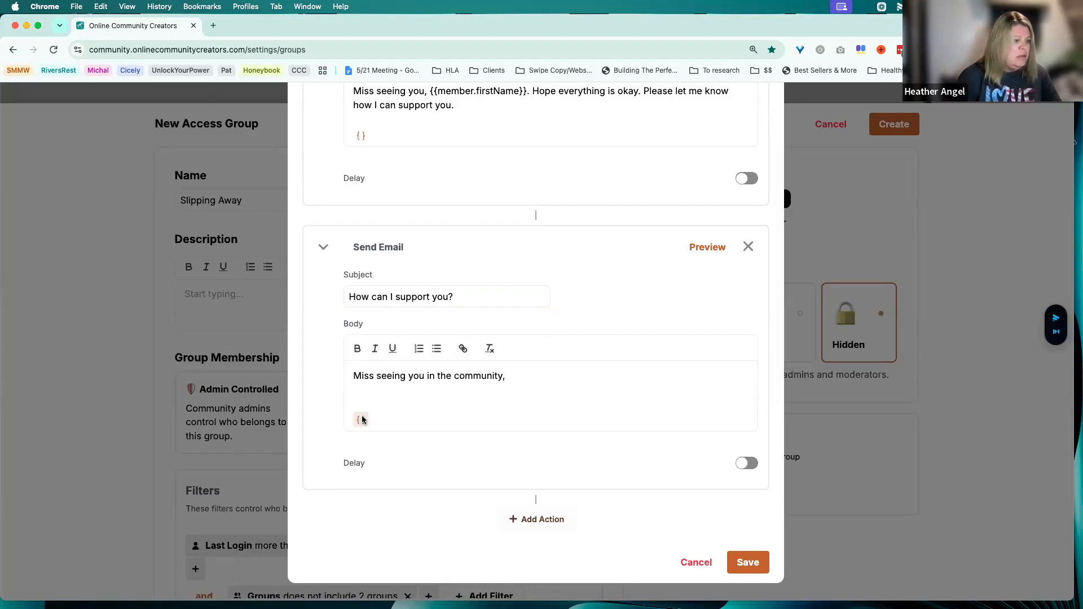
pyautogui.click(361, 419)
pyautogui.click(434, 268)
# End the email body's first sentence with a period, add "Checking in to see how I can support you." and save the workflow
pyautogui.scroll(5, 538, 335)
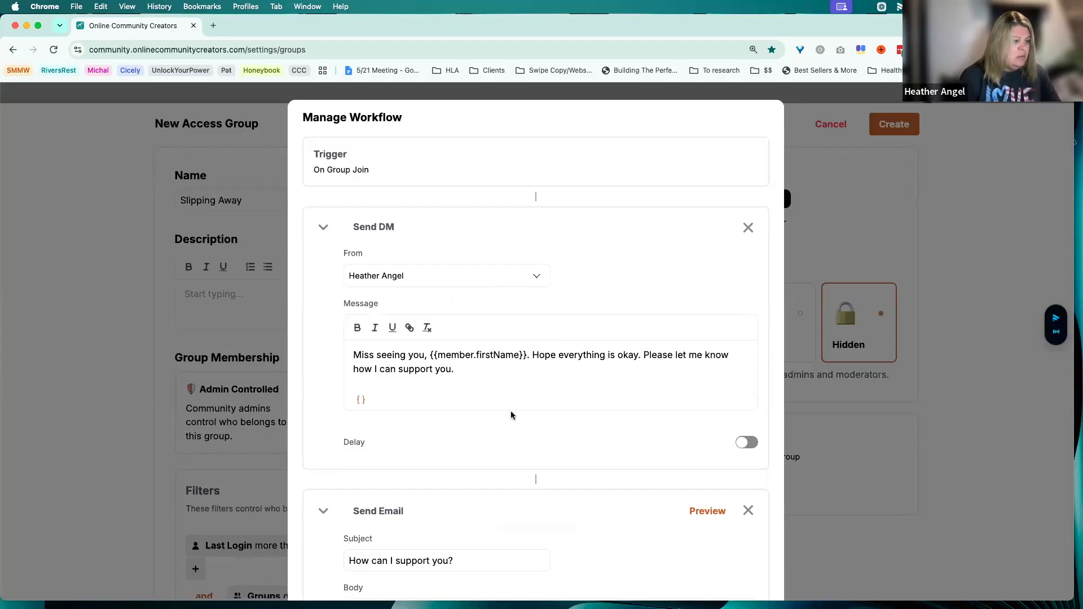
pyautogui.scroll(-3, 510, 410)
pyautogui.scroll(-2, 476, 447)
pyautogui.click(625, 389)
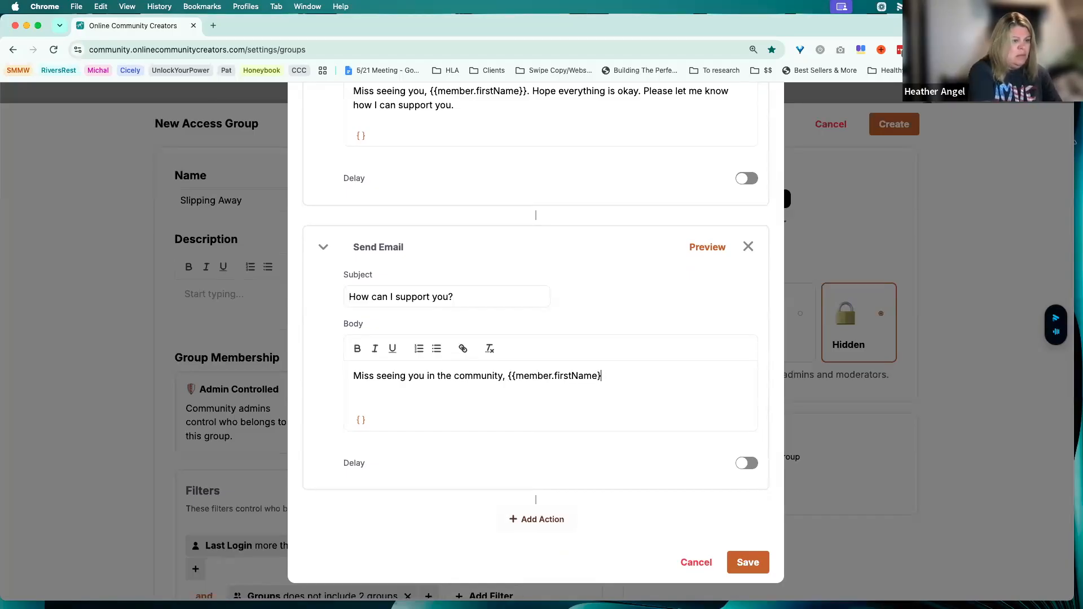
pyautogui.write('Hope to')
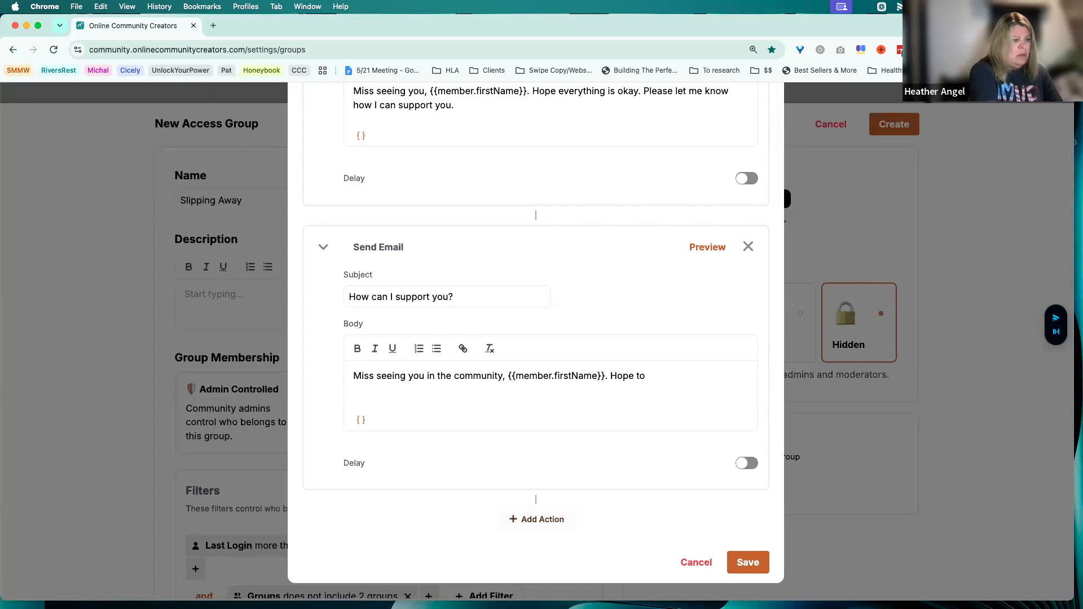
pyautogui.press('BackSpace')
pyautogui.press('BackSpace')
pyautogui.press('BackSpace')
pyautogui.write('Checking in')
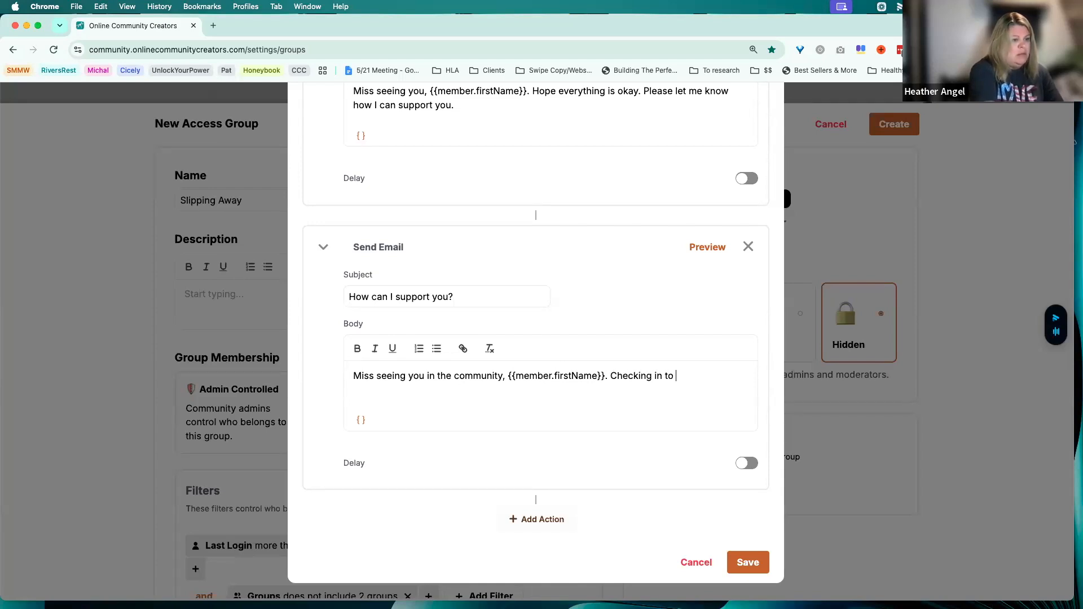
pyautogui.write(' to see how I can su')
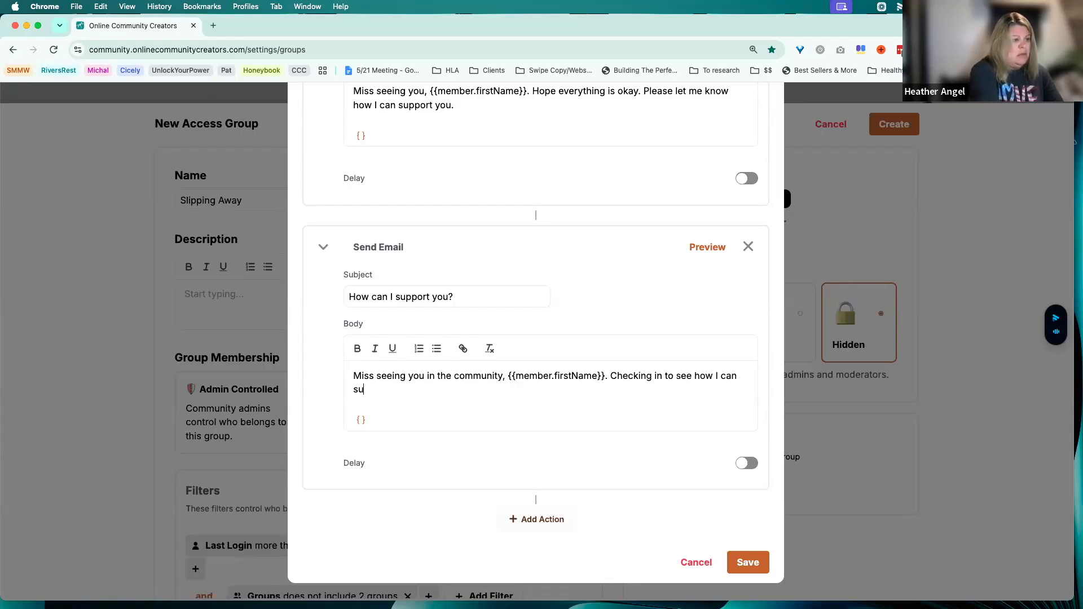
pyautogui.write('pport you.')
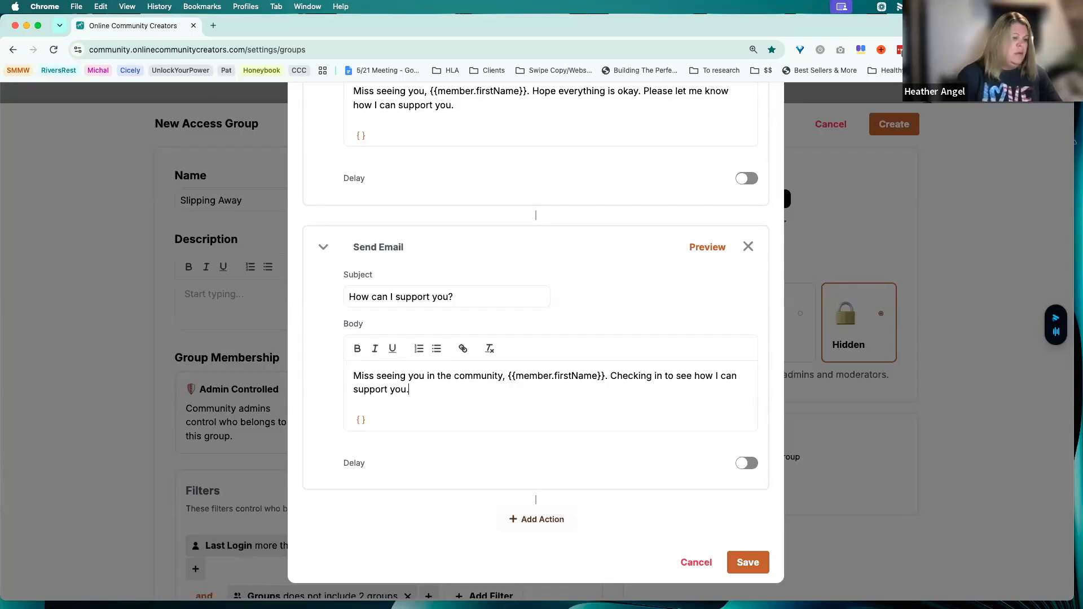
pyautogui.click(747, 562)
# Review the new access group's login and group filters, its visibility and its automated workflow
pyautogui.scroll(-2, 820, 402)
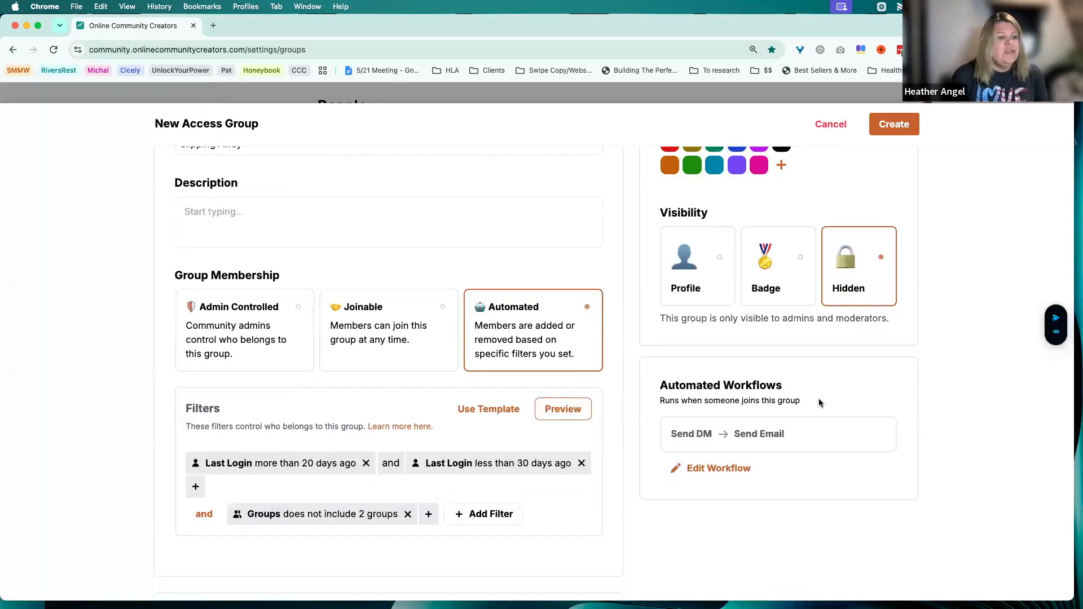
pyautogui.scroll(-4, 587, 293)
pyautogui.scroll(6, 411, 244)
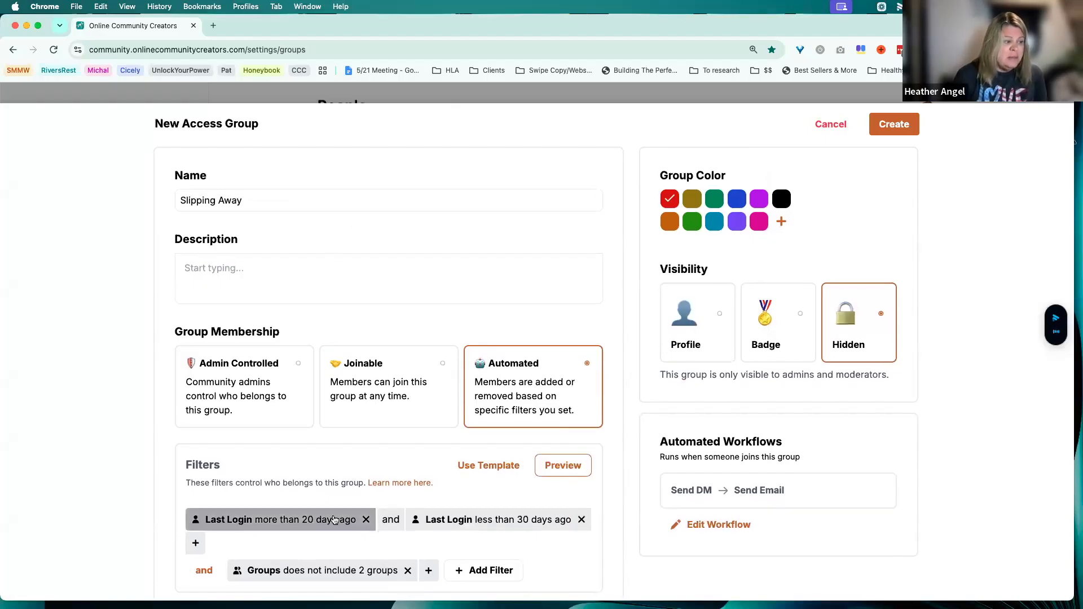
pyautogui.scroll(-2, 333, 520)
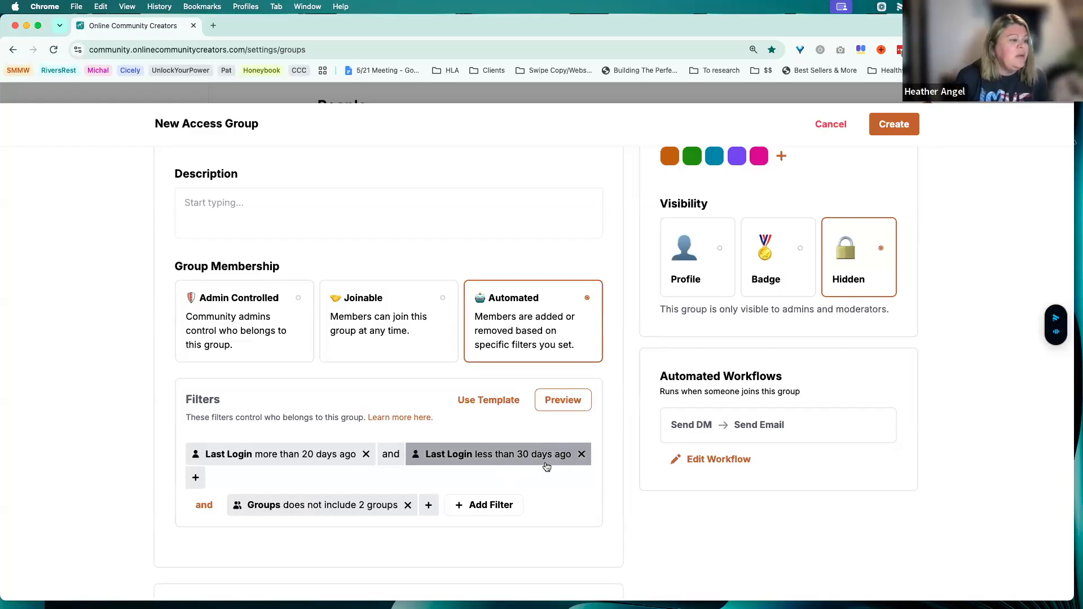
pyautogui.scroll(-4, 544, 466)
pyautogui.scroll(5, 433, 396)
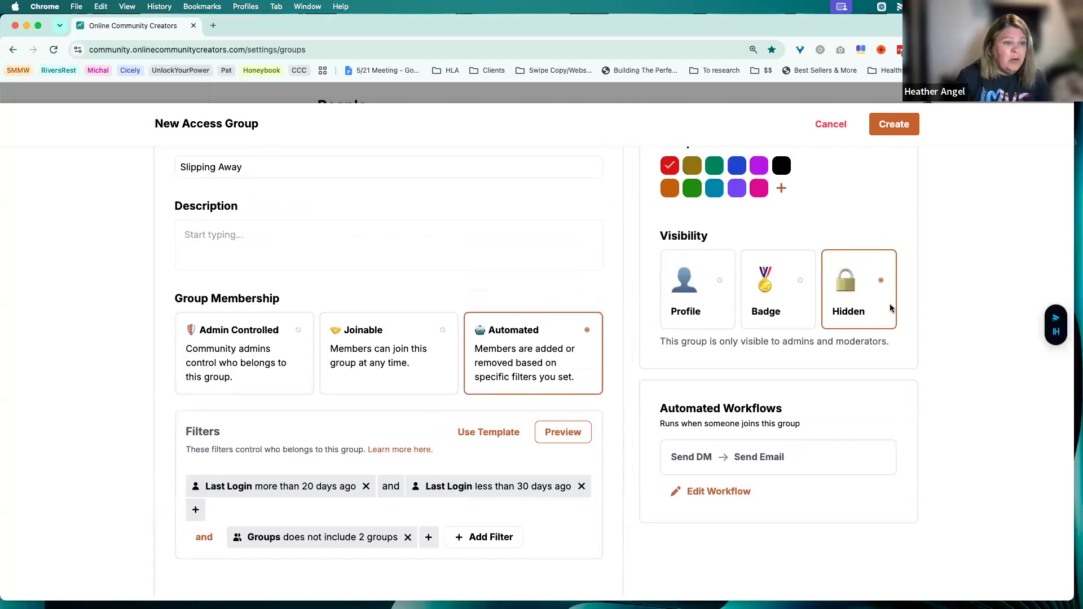
pyautogui.scroll(-3, 810, 416)
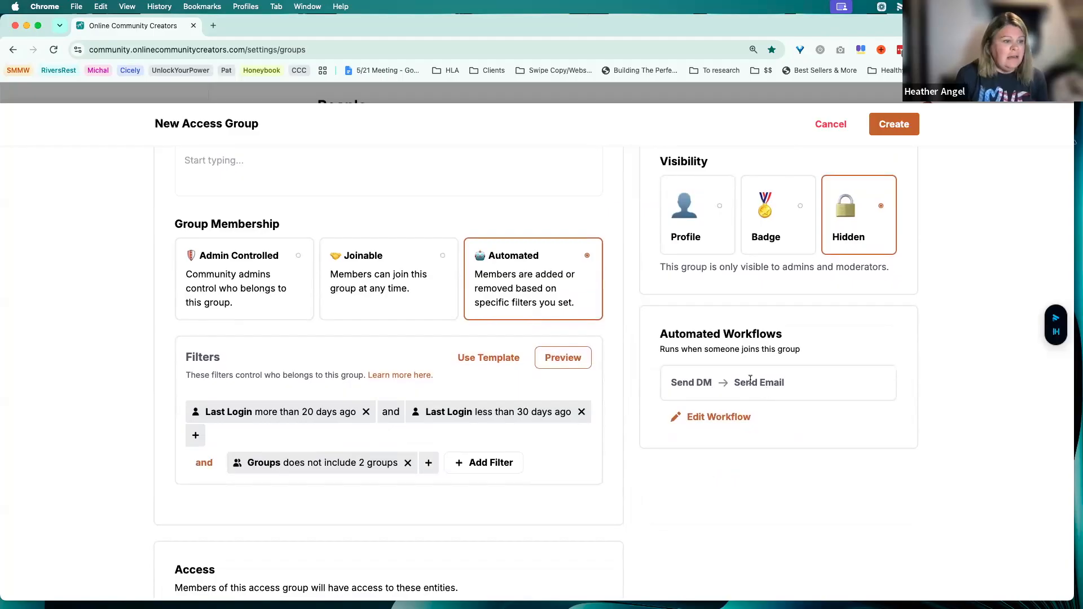
# Edit the workflow to delay the Send Email action until 2 days from the initial trigger, and save it
pyautogui.click(727, 417)
pyautogui.scroll(-5, 486, 346)
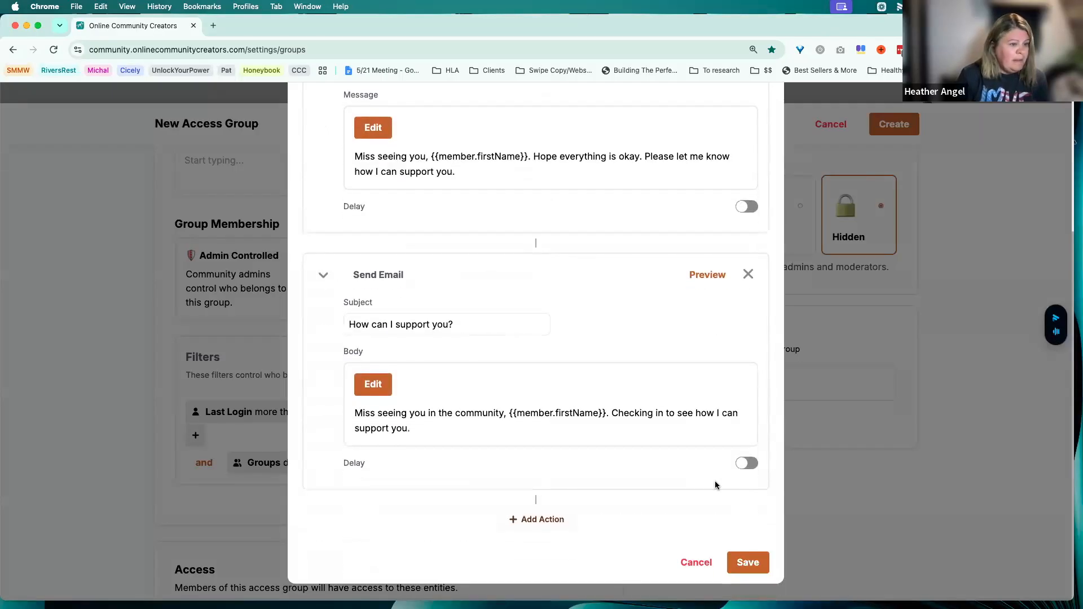
pyautogui.click(745, 464)
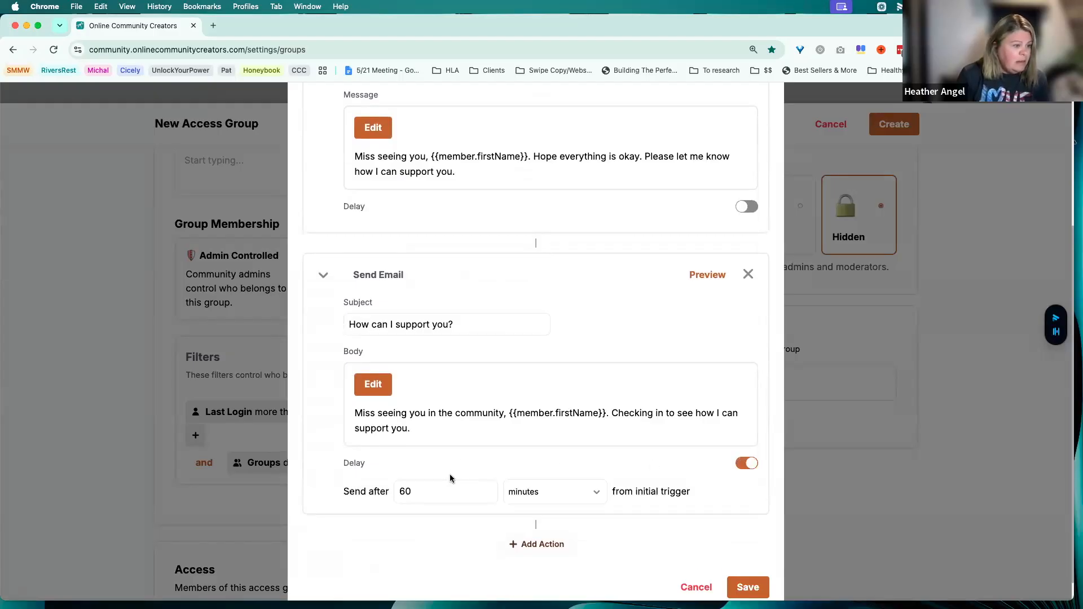
pyautogui.click(596, 496)
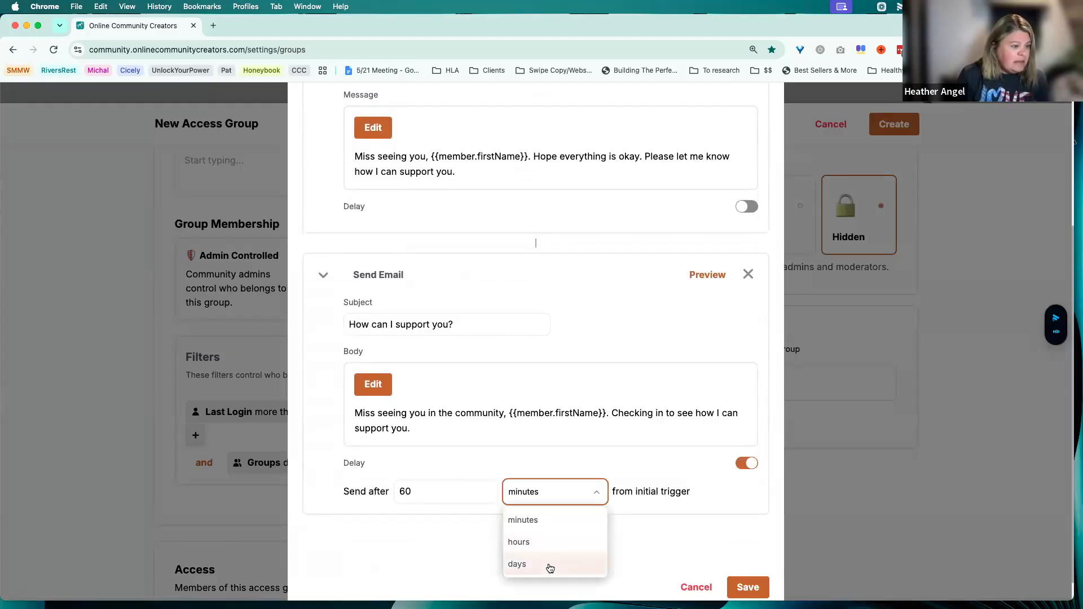
pyautogui.click(549, 563)
pyautogui.click(475, 492)
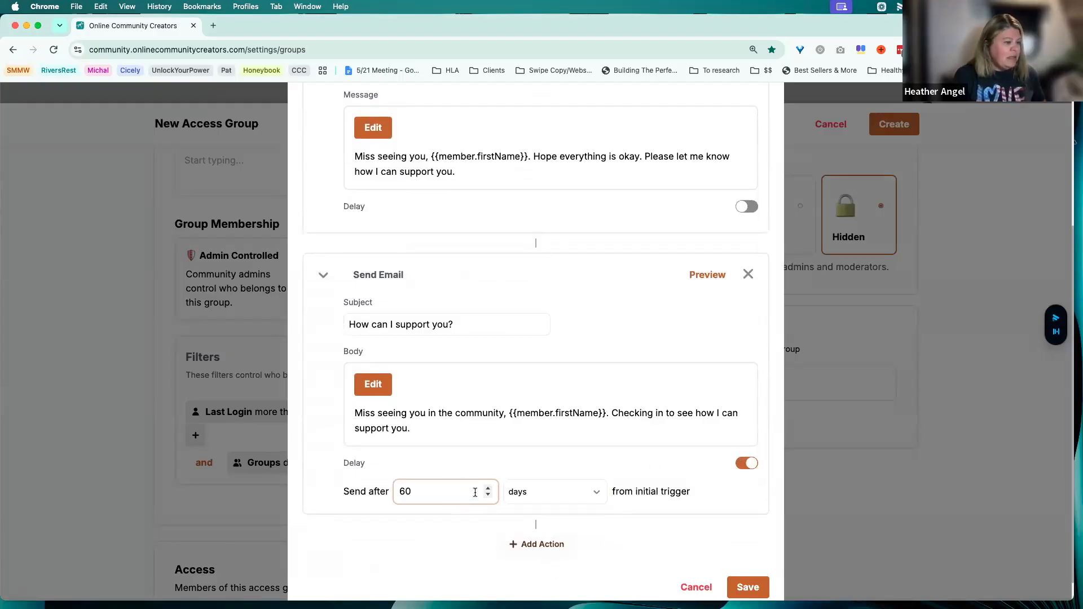
pyautogui.doubleClick(402, 491)
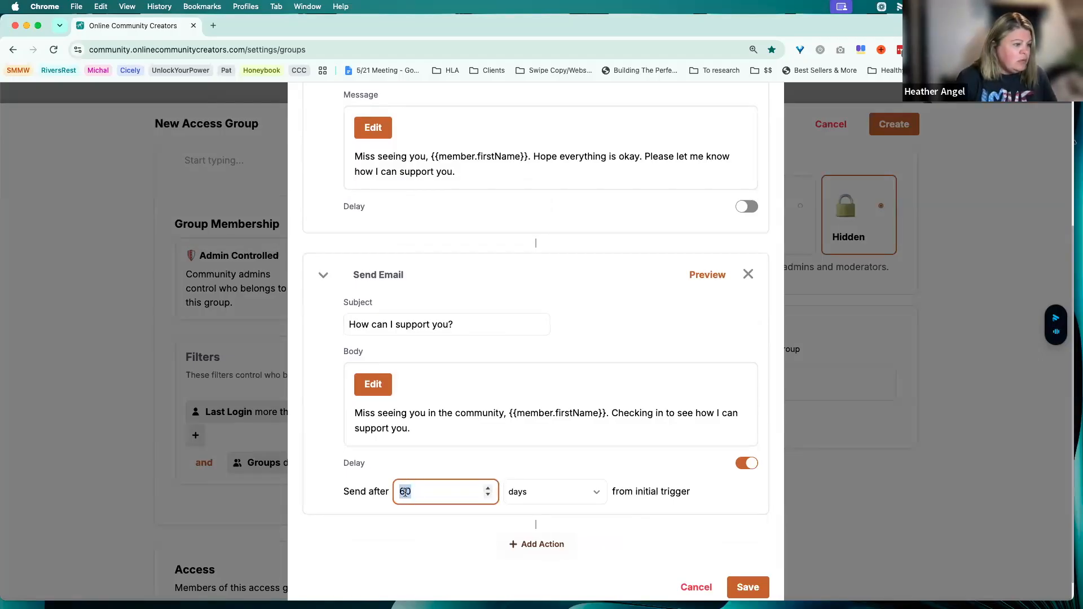
pyautogui.write('2')
pyautogui.click(469, 526)
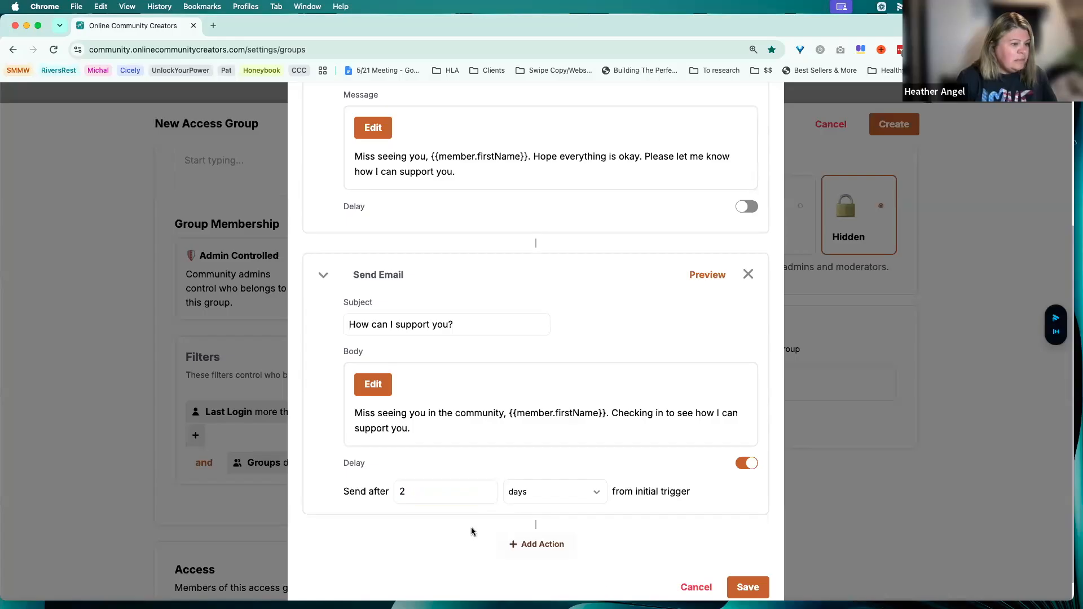
pyautogui.click(739, 590)
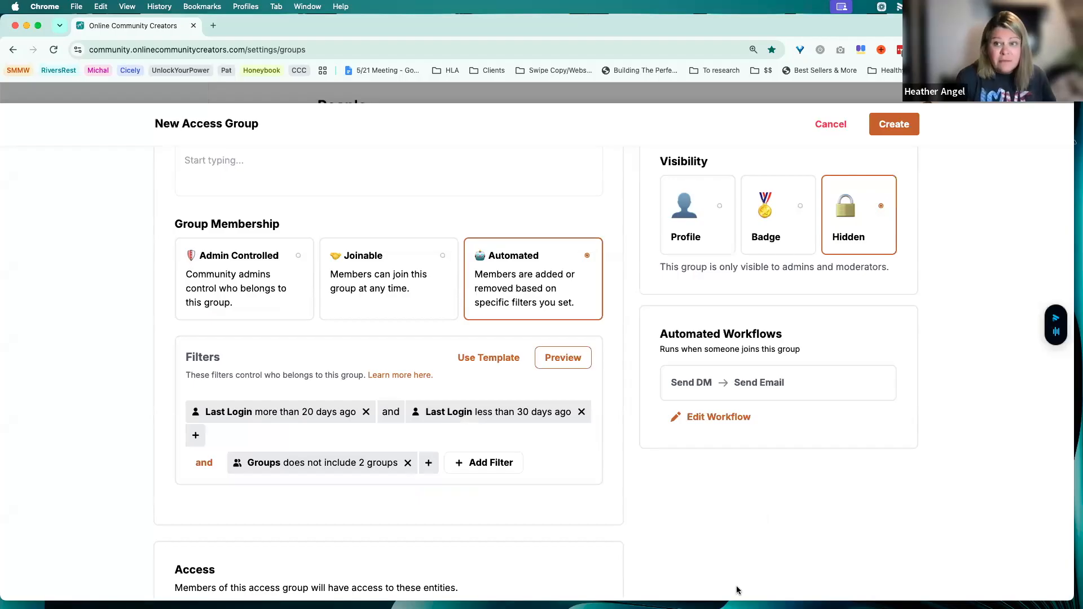